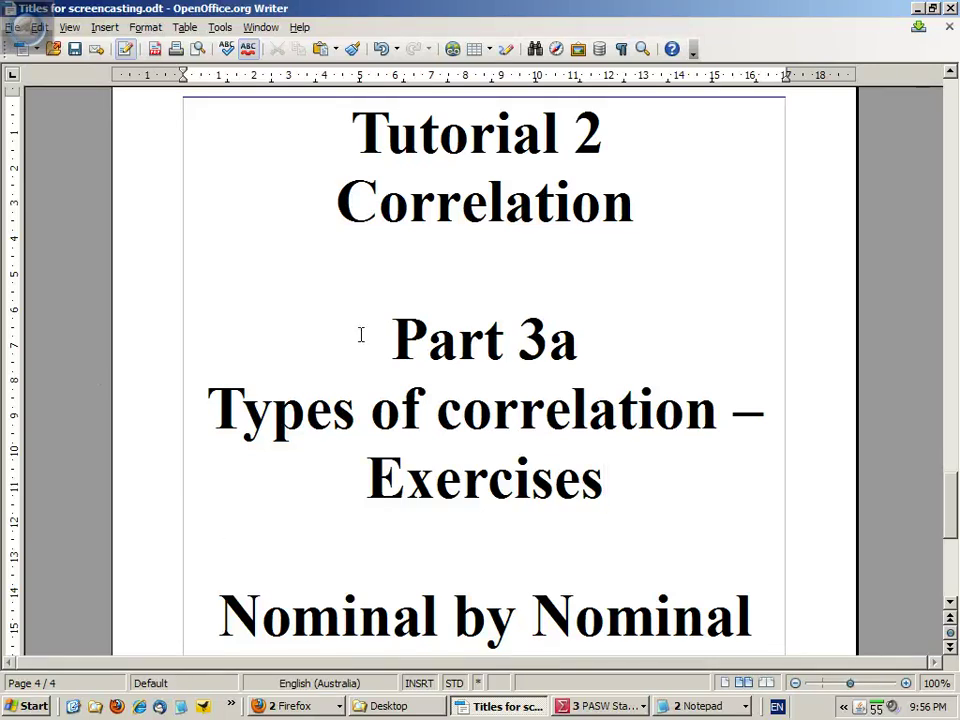
# Switch from the Writer title page to the Output1 PASW Statistics Viewer window
pyautogui.click(587, 707)
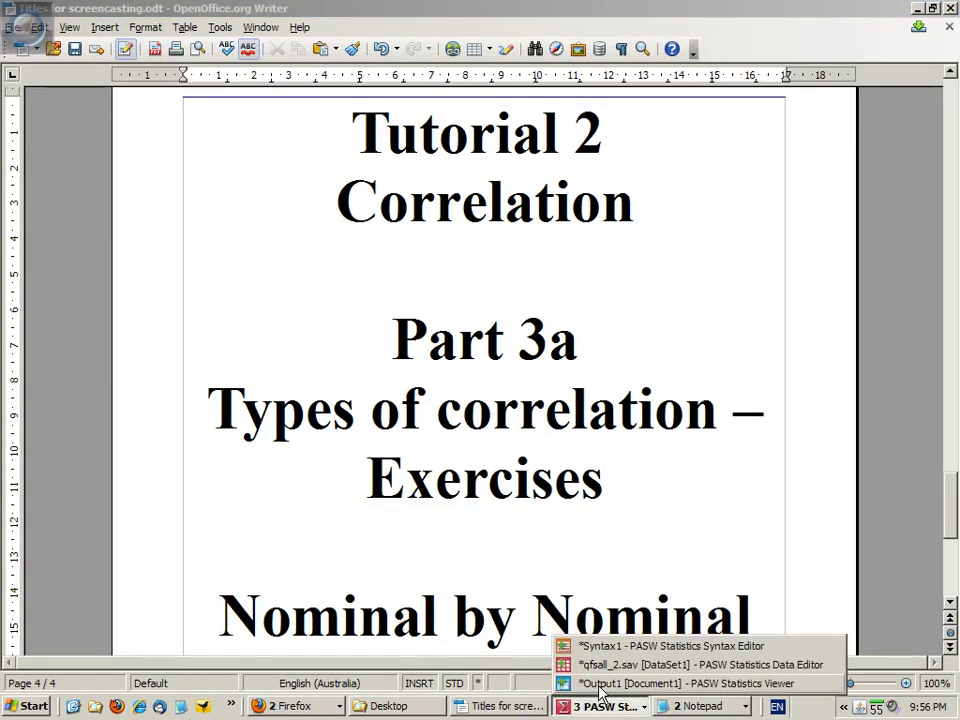
pyautogui.click(609, 685)
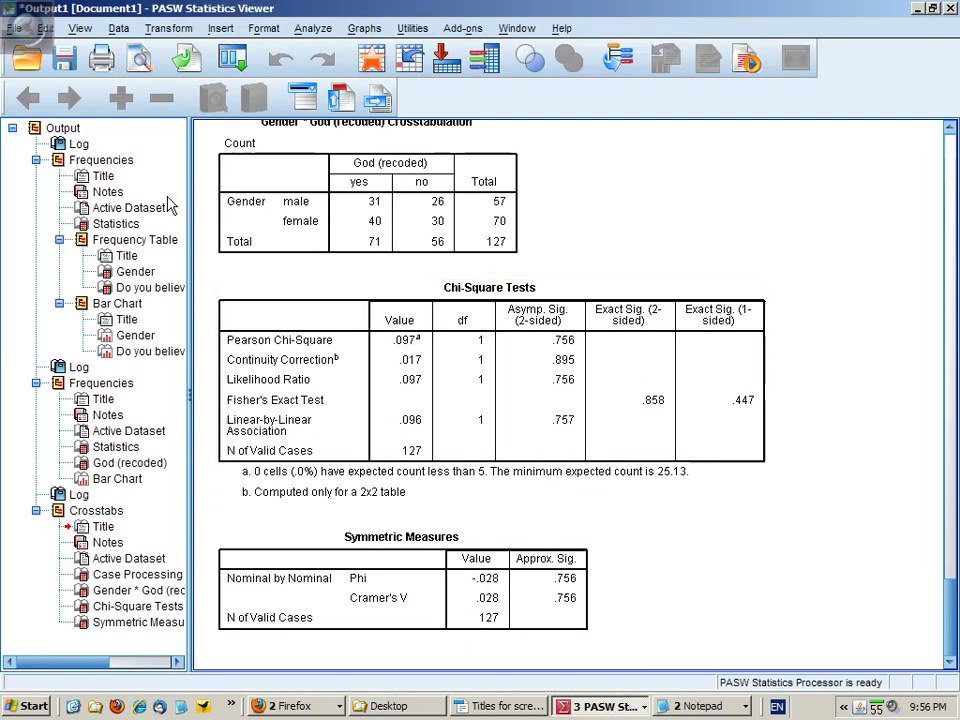
# Jump to the God (recoded) frequencies output and select its yes/no bar chart
pyautogui.click(101, 383)
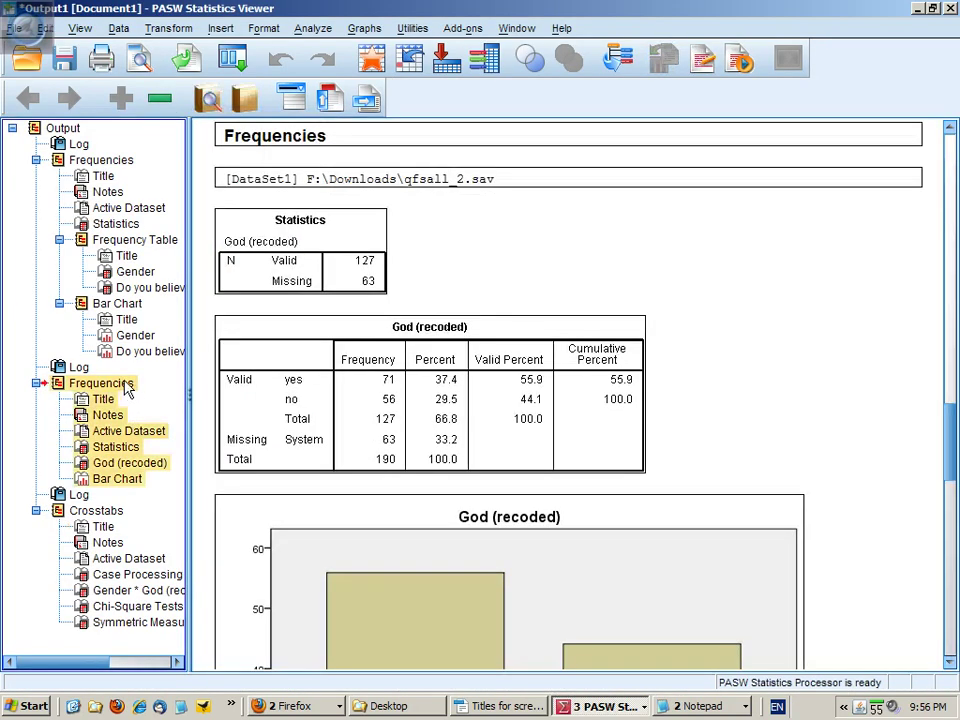
pyautogui.moveTo(952, 492); pyautogui.dragTo(928, 530)
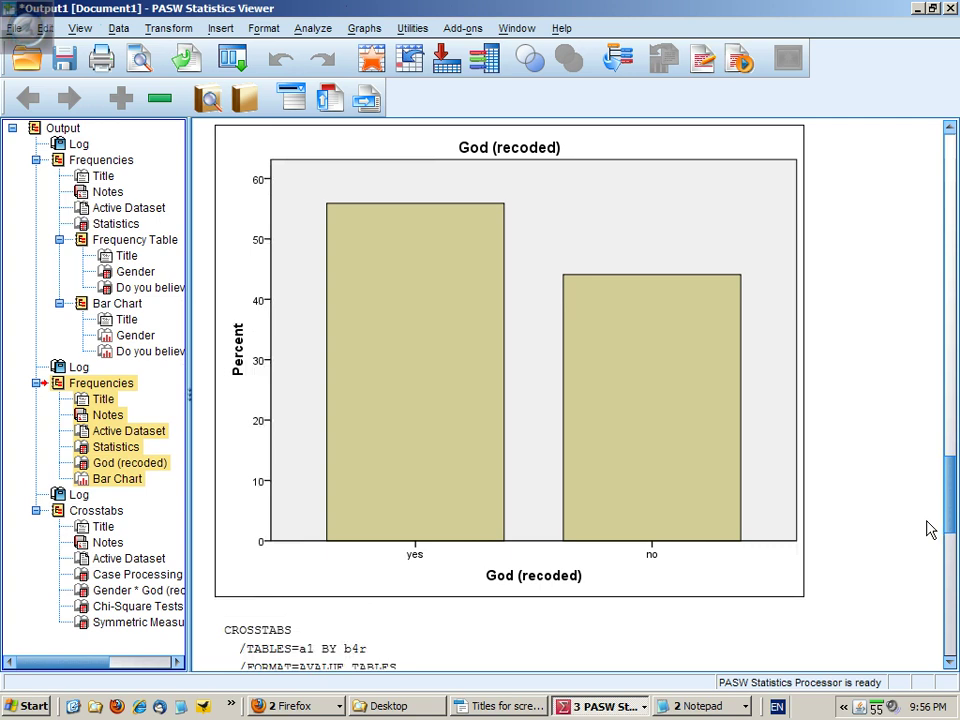
pyautogui.scroll(2, 928, 530)
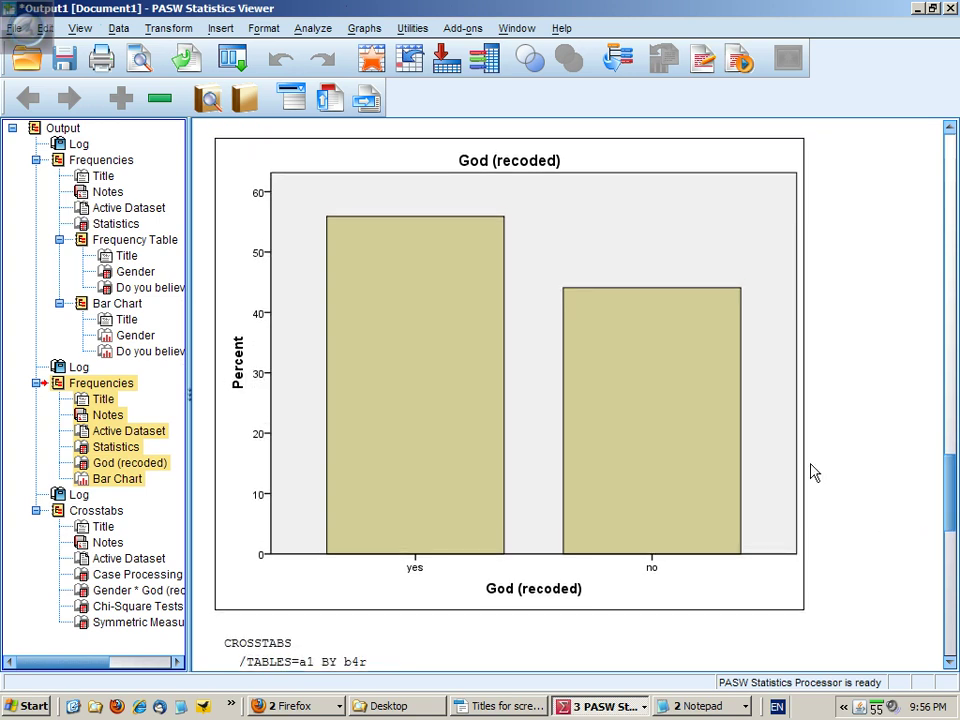
pyautogui.click(490, 249)
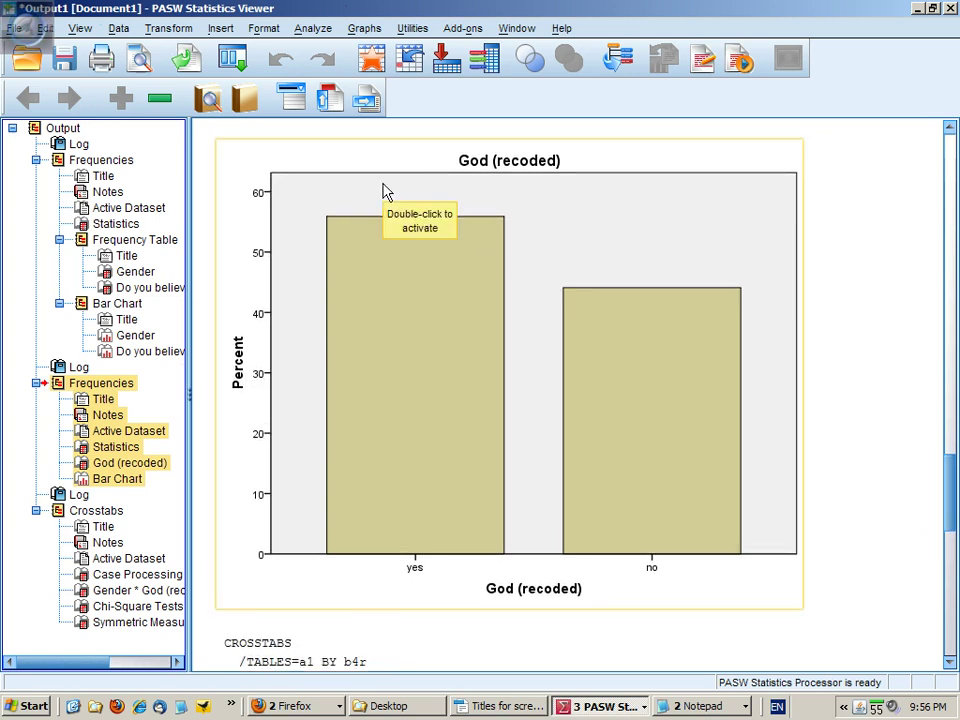
# Open Crosstabs and move Gender and God (recoded) back to the variable list
pyautogui.click(313, 29)
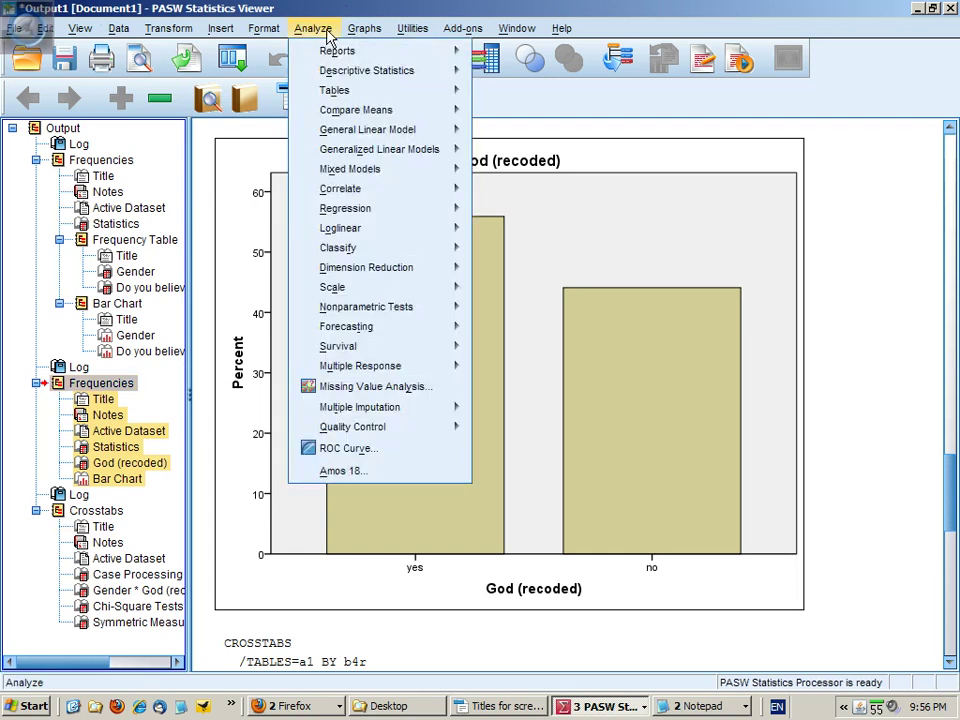
pyautogui.moveTo(326, 72)
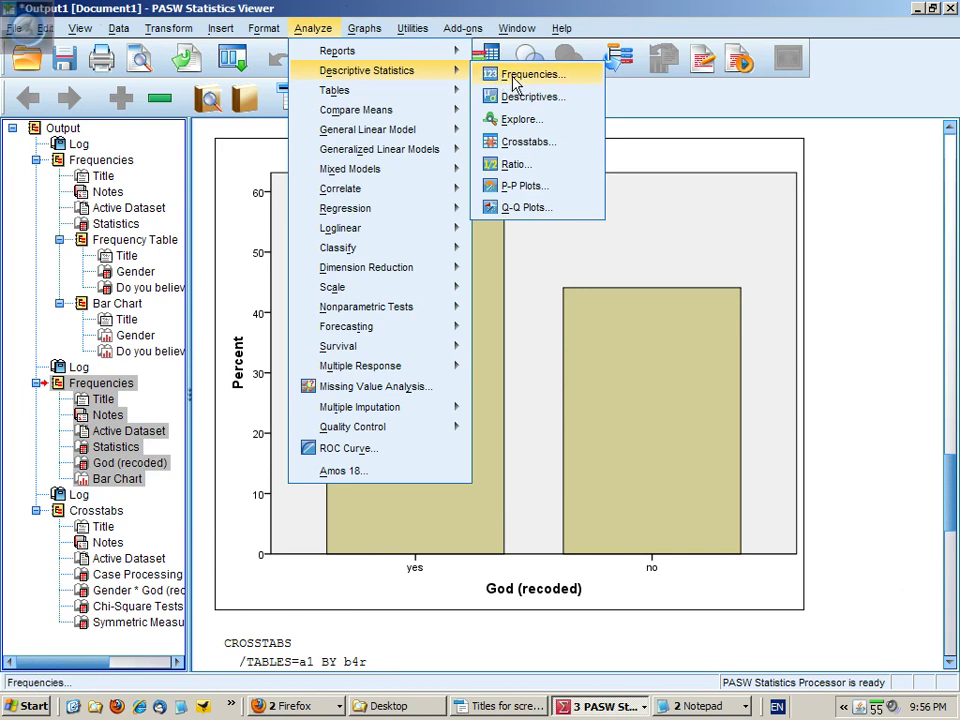
pyautogui.click(537, 150)
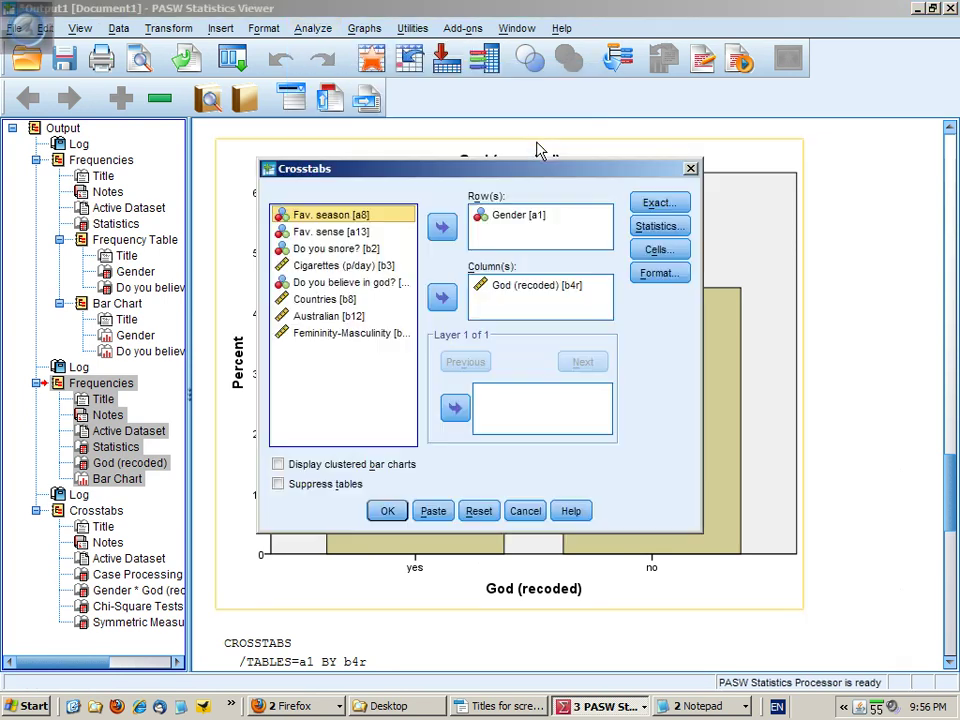
pyautogui.click(507, 216)
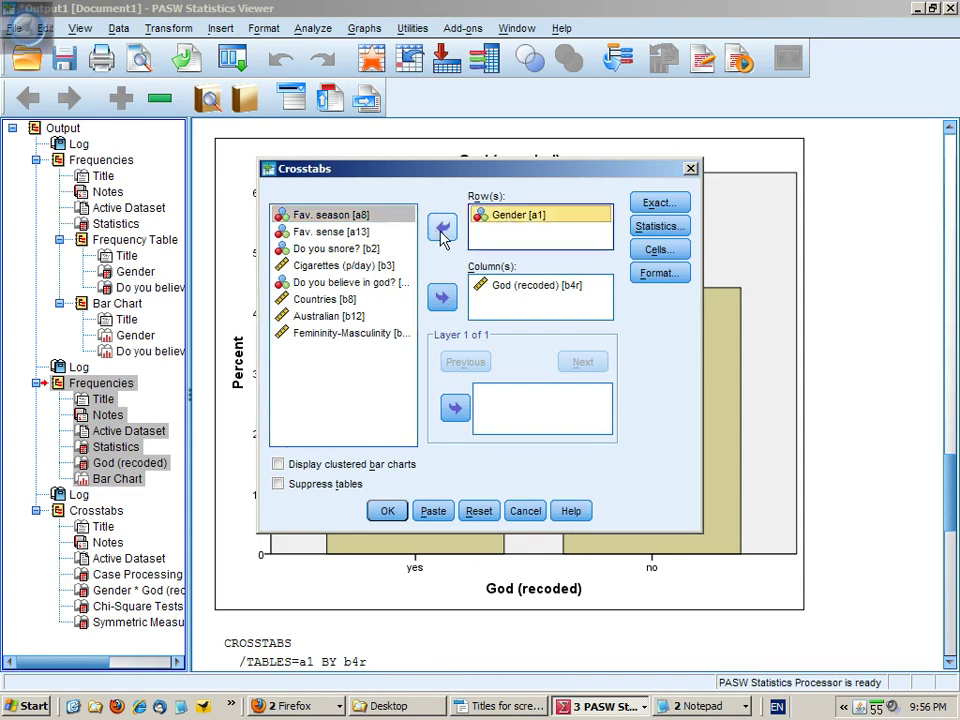
pyautogui.click(445, 229)
pyautogui.click(503, 288)
pyautogui.click(442, 294)
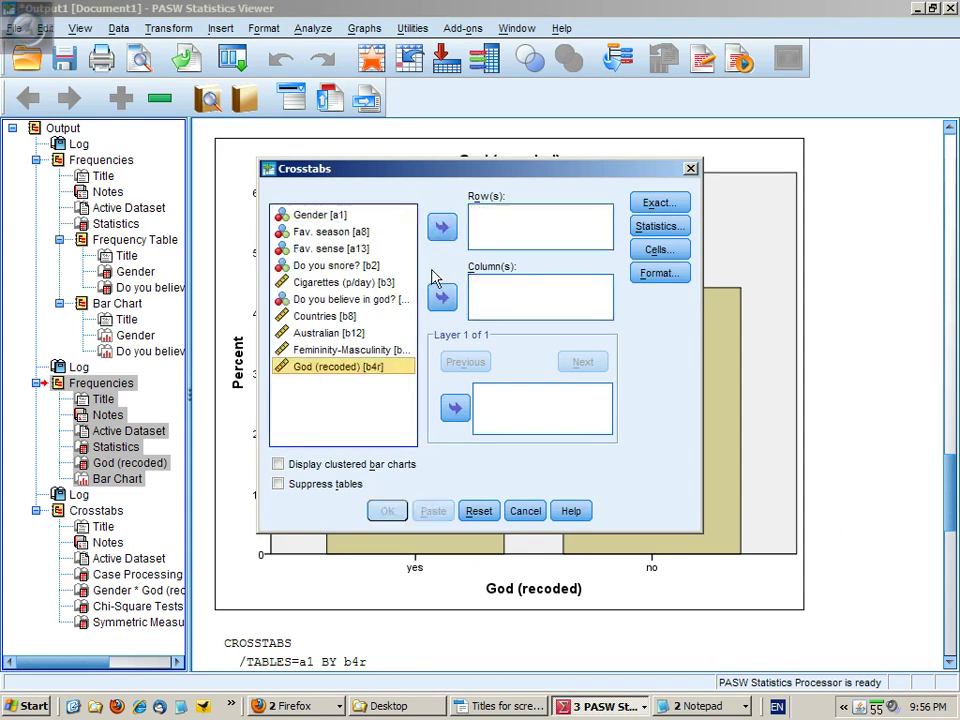
# Put Gender in rows and God (recoded) in columns, with clustered bar charts displayed
pyautogui.click(380, 215)
pyautogui.click(442, 227)
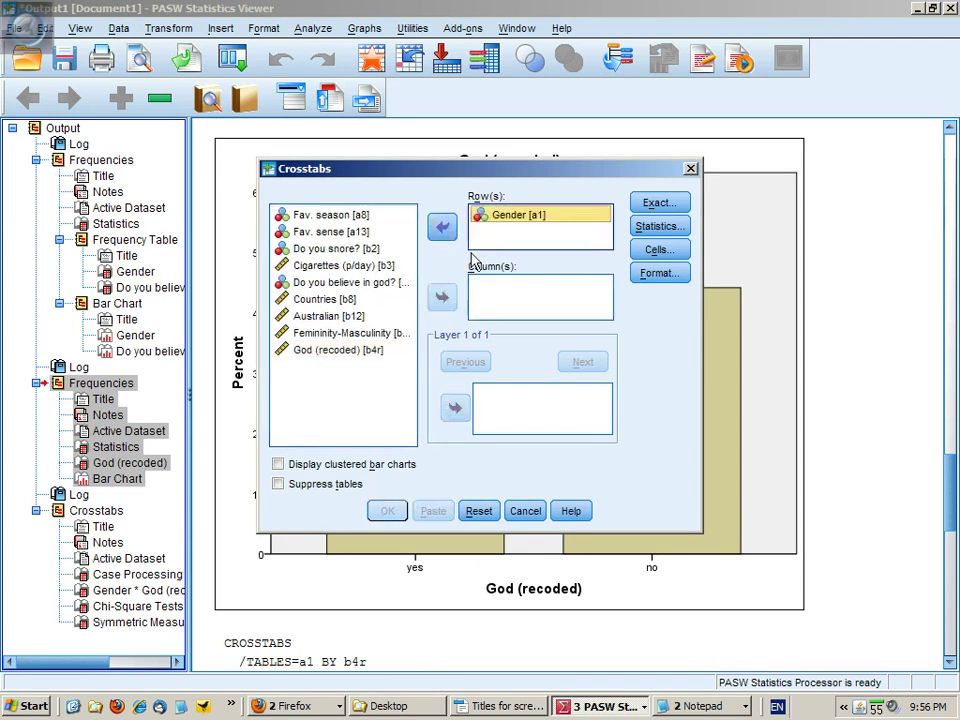
pyautogui.click(355, 352)
pyautogui.click(442, 297)
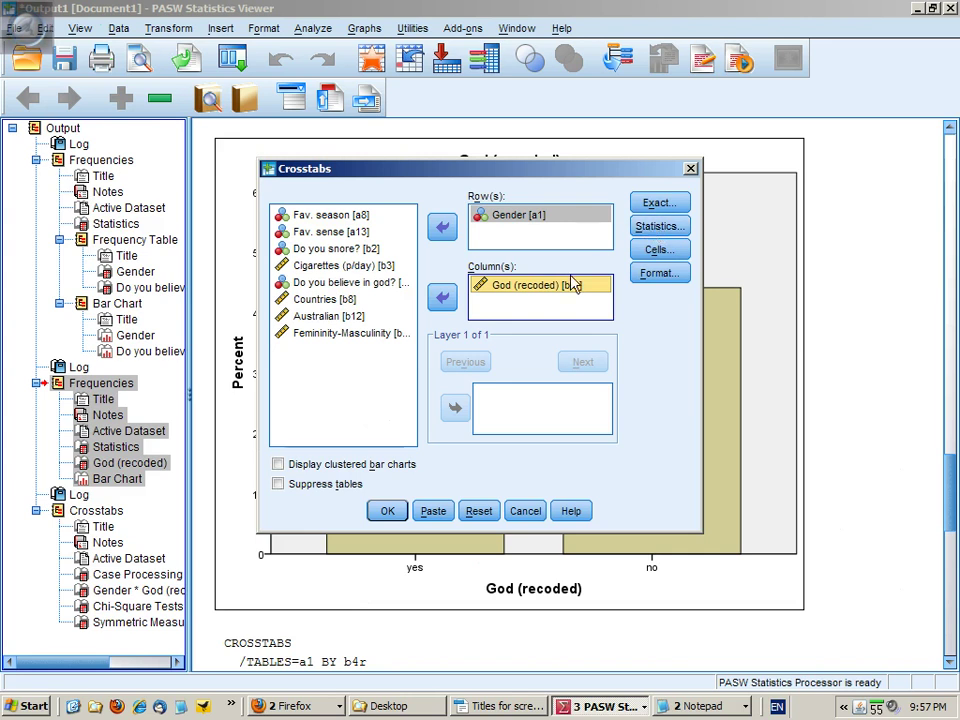
pyautogui.click(279, 465)
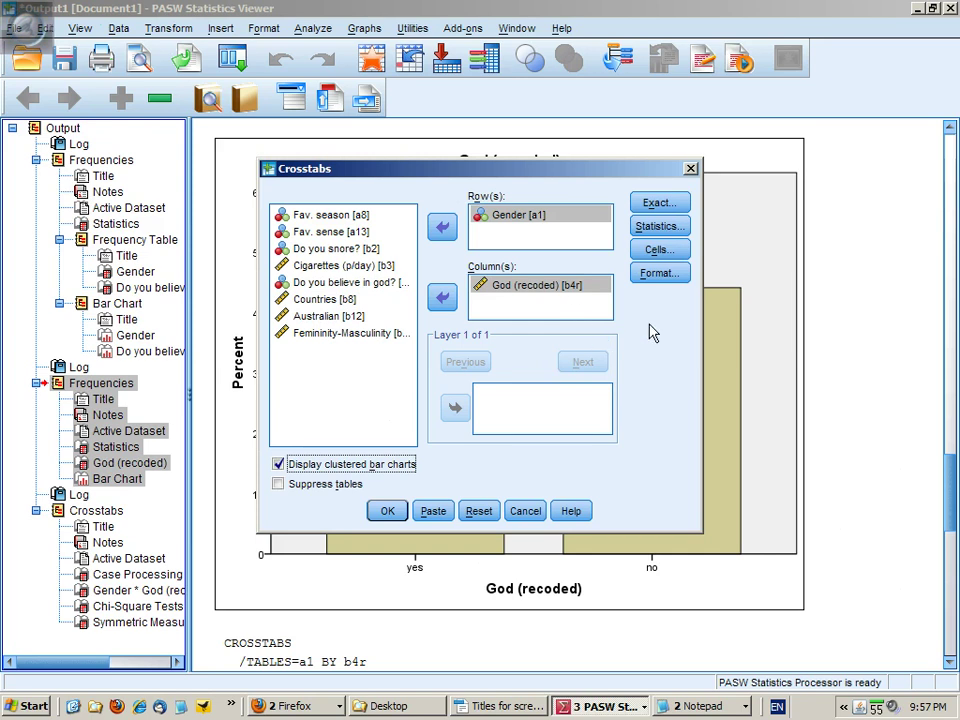
pyautogui.click(658, 229)
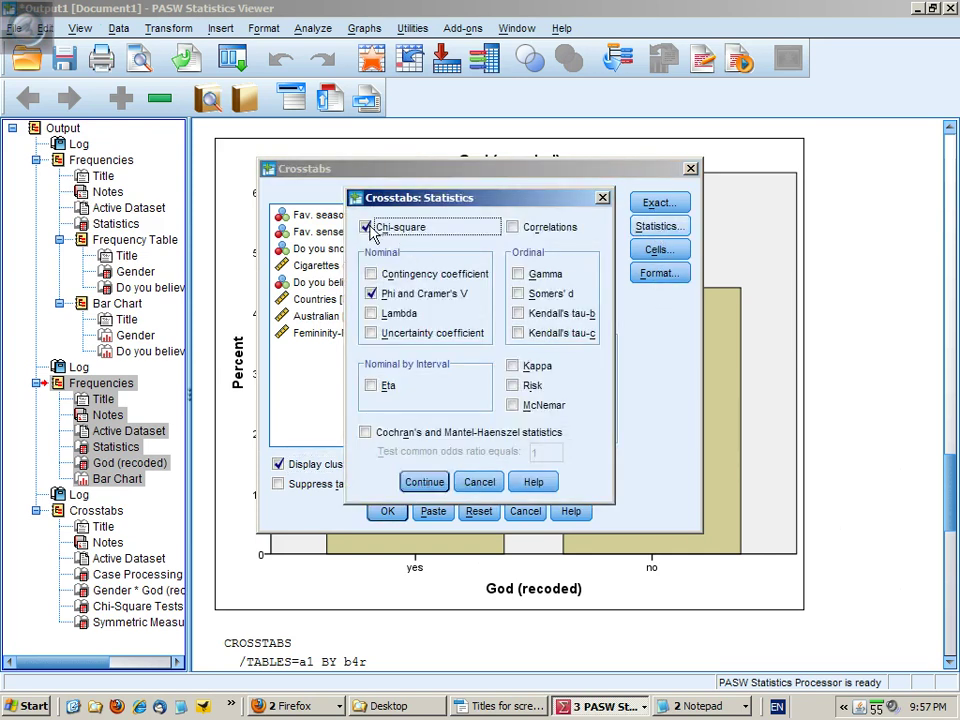
# Add Phi and Cramer's V, paste the CROSSTABS syntax and run it from Syntax1
pyautogui.click(371, 293)
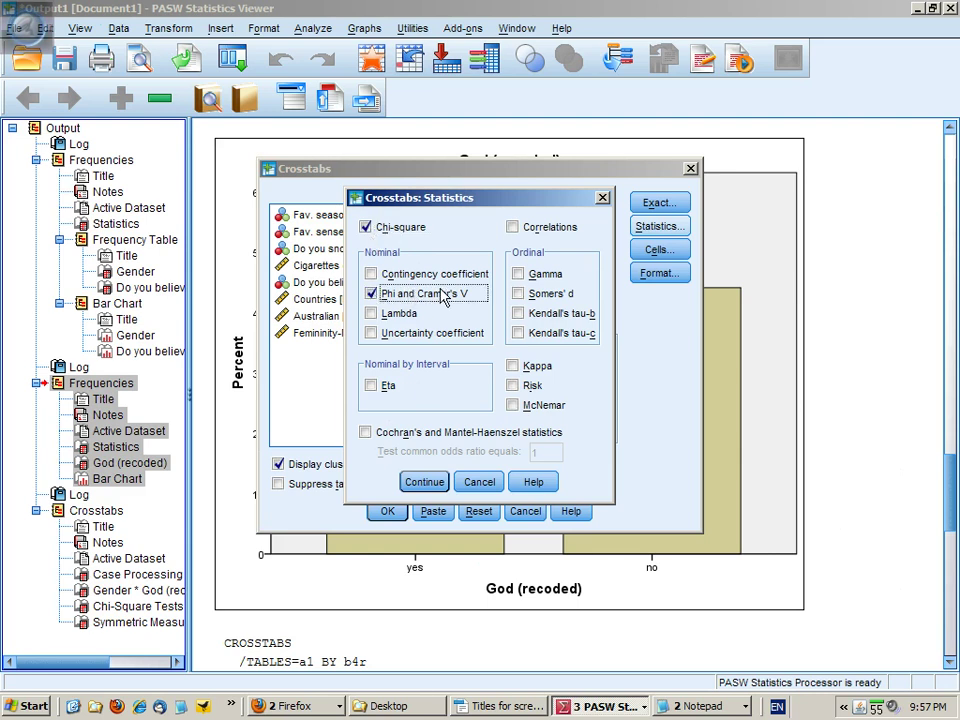
pyautogui.click(424, 482)
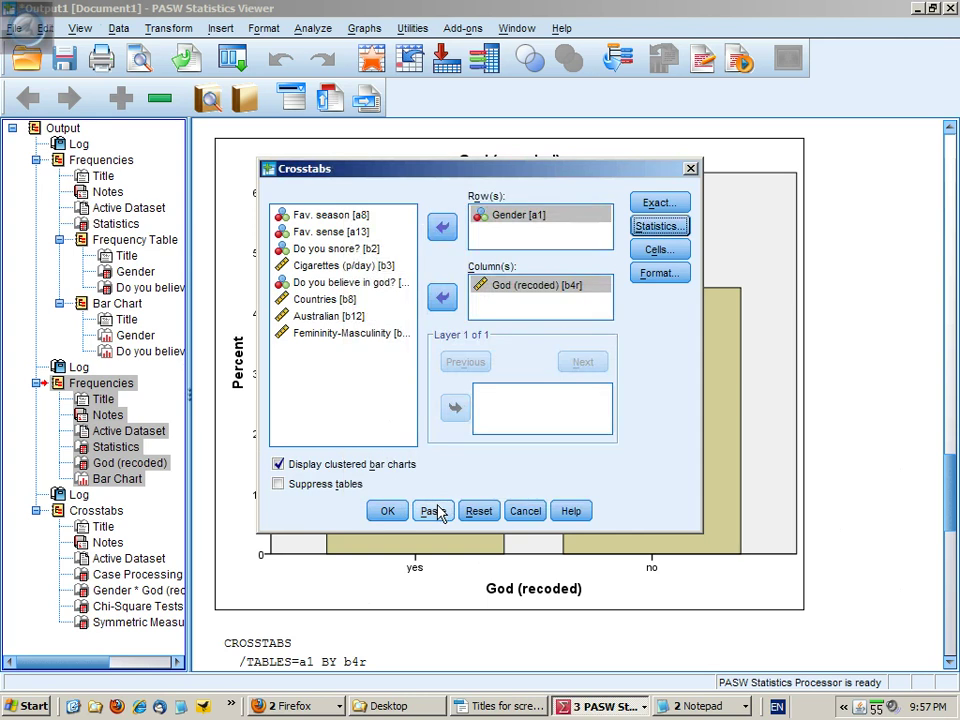
pyautogui.click(433, 511)
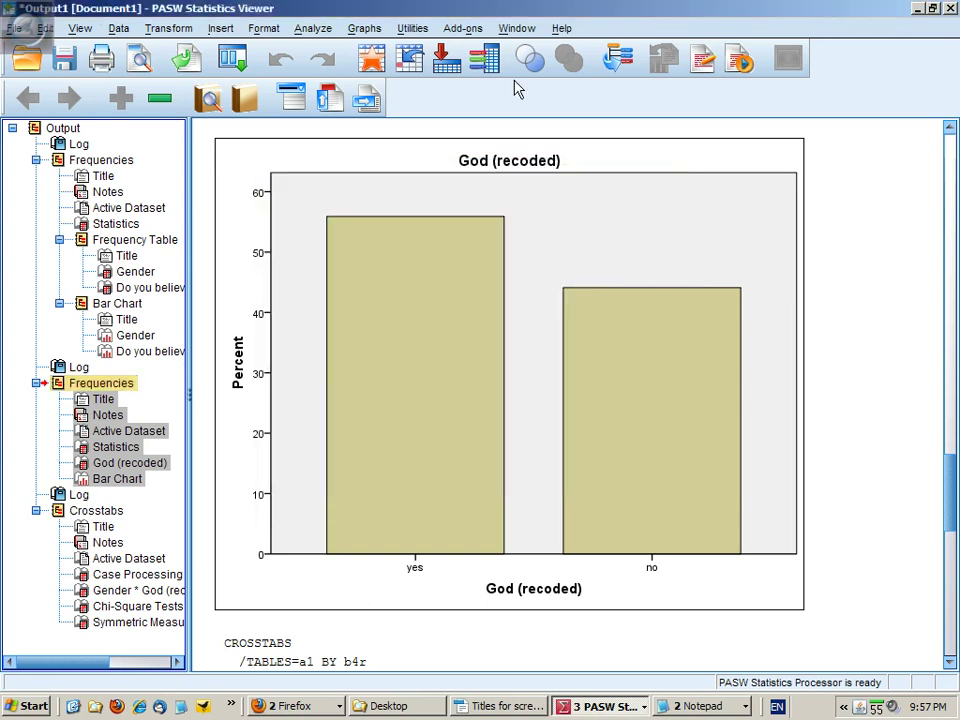
pyautogui.click(517, 28)
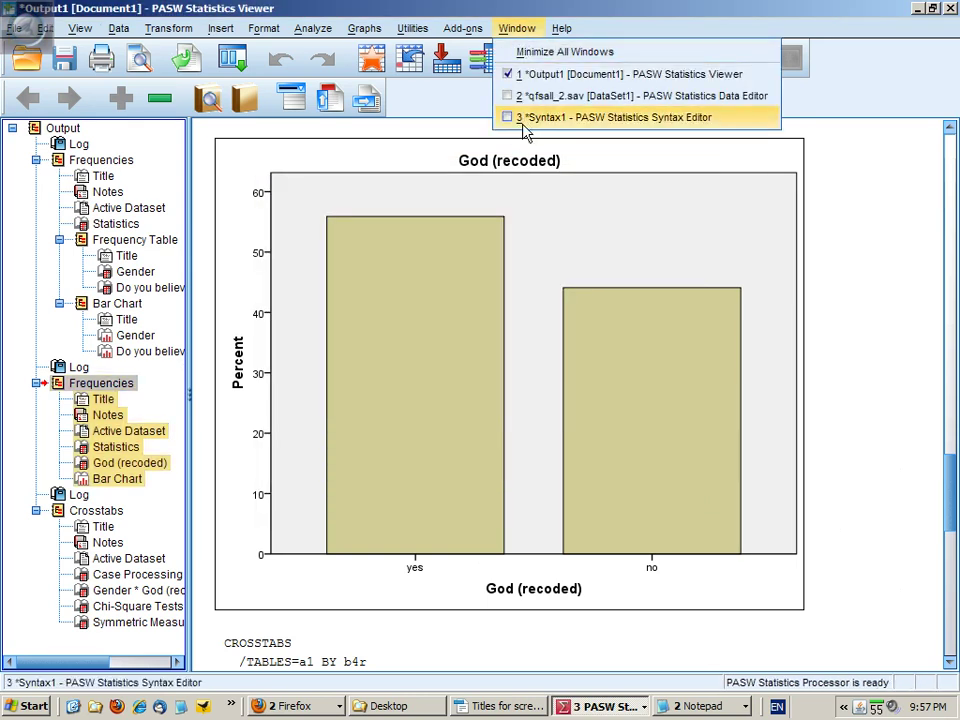
pyautogui.click(620, 115)
pyautogui.click(490, 58)
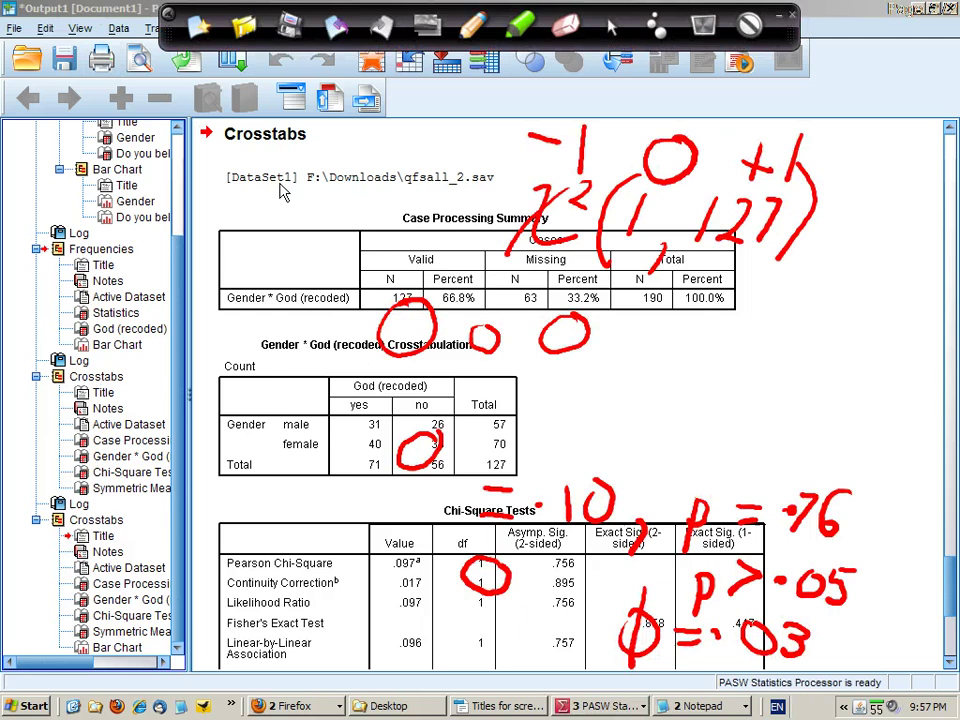
# Circle the cell counts, row totals, column totals and grand total 127 in red, then erase the ink
pyautogui.click(198, 28)
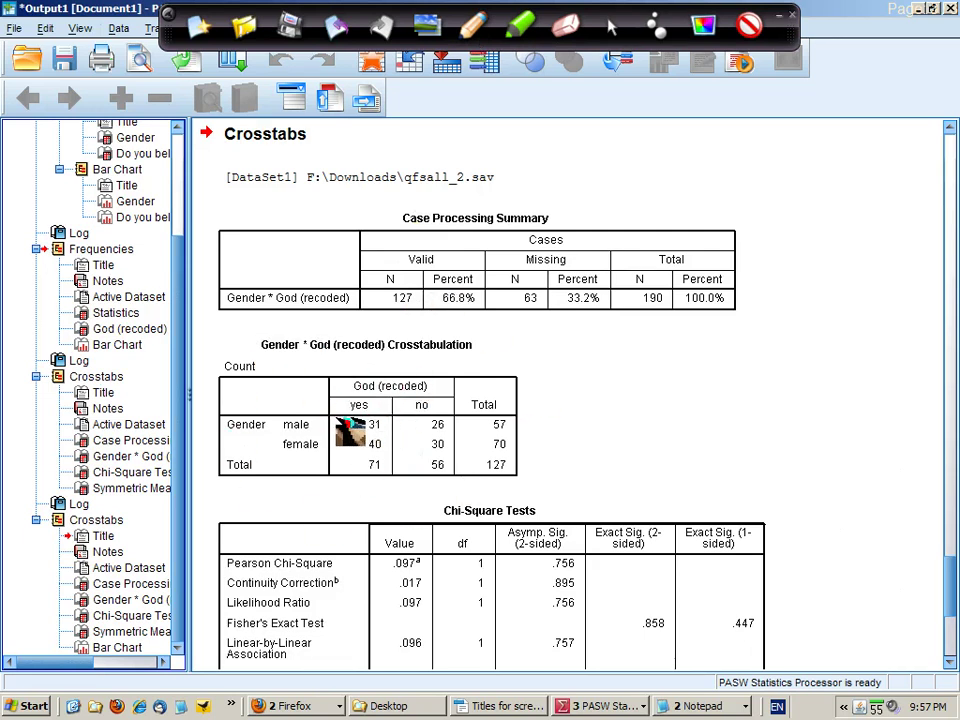
pyautogui.moveTo(333, 418)
pyautogui.mouseDown()
pyautogui.moveTo(336, 452)
pyautogui.moveTo(455, 452)
pyautogui.moveTo(456, 432)
pyautogui.moveTo(440, 418)
pyautogui.moveTo(385, 420)
pyautogui.mouseUp()
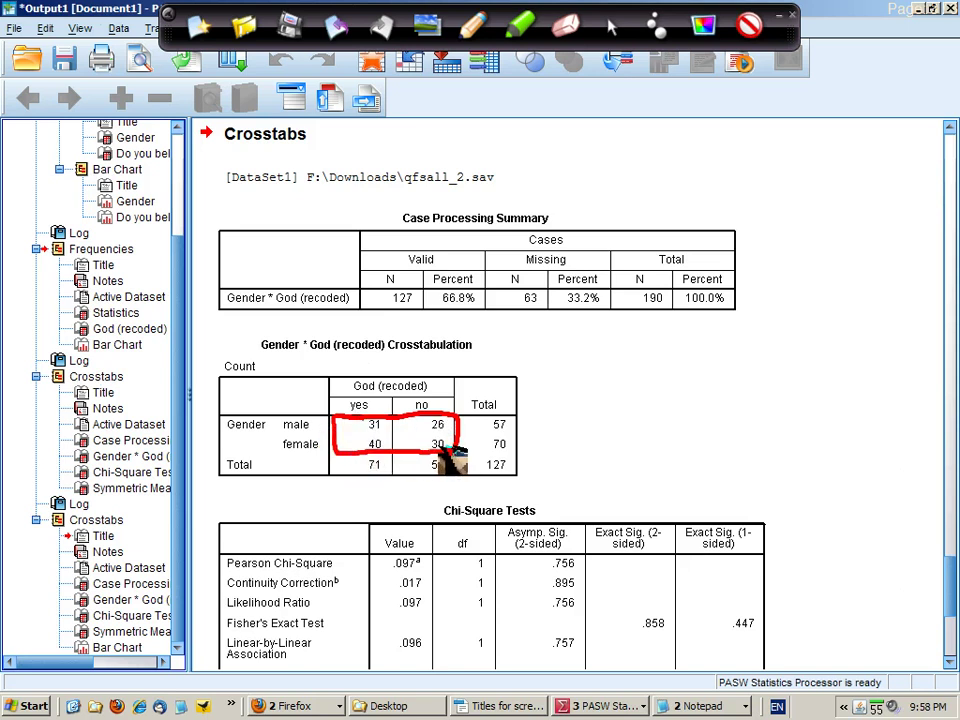
pyautogui.moveTo(488, 400)
pyautogui.mouseDown()
pyautogui.moveTo(520, 405)
pyautogui.moveTo(531, 435)
pyautogui.moveTo(522, 428)
pyautogui.mouseUp()
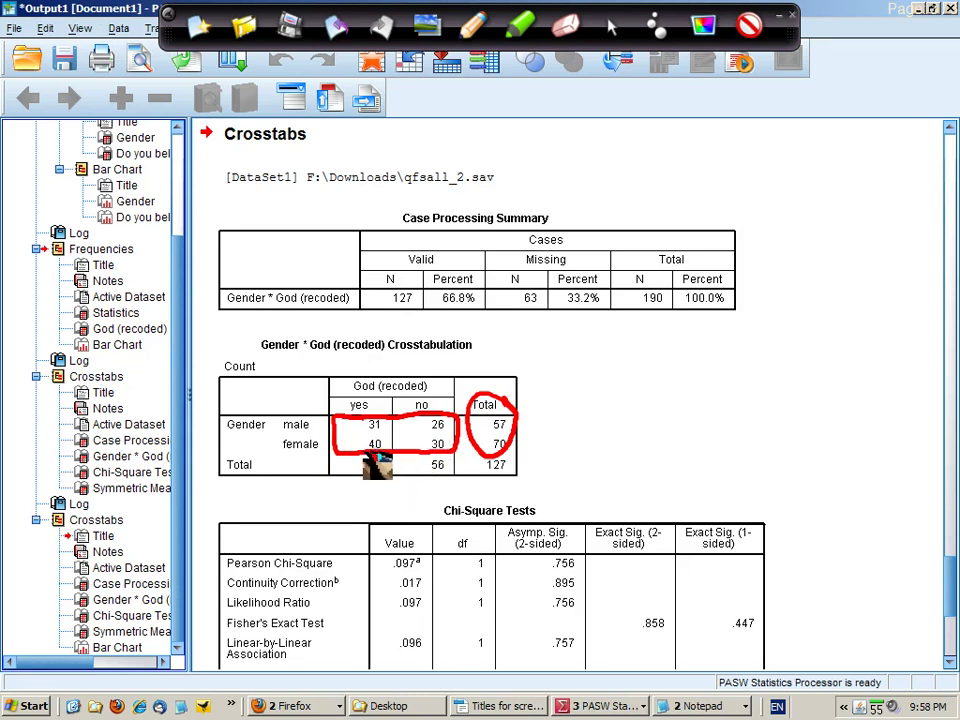
pyautogui.moveTo(386, 476)
pyautogui.mouseDown()
pyautogui.moveTo(400, 482)
pyautogui.moveTo(456, 467)
pyautogui.mouseUp()
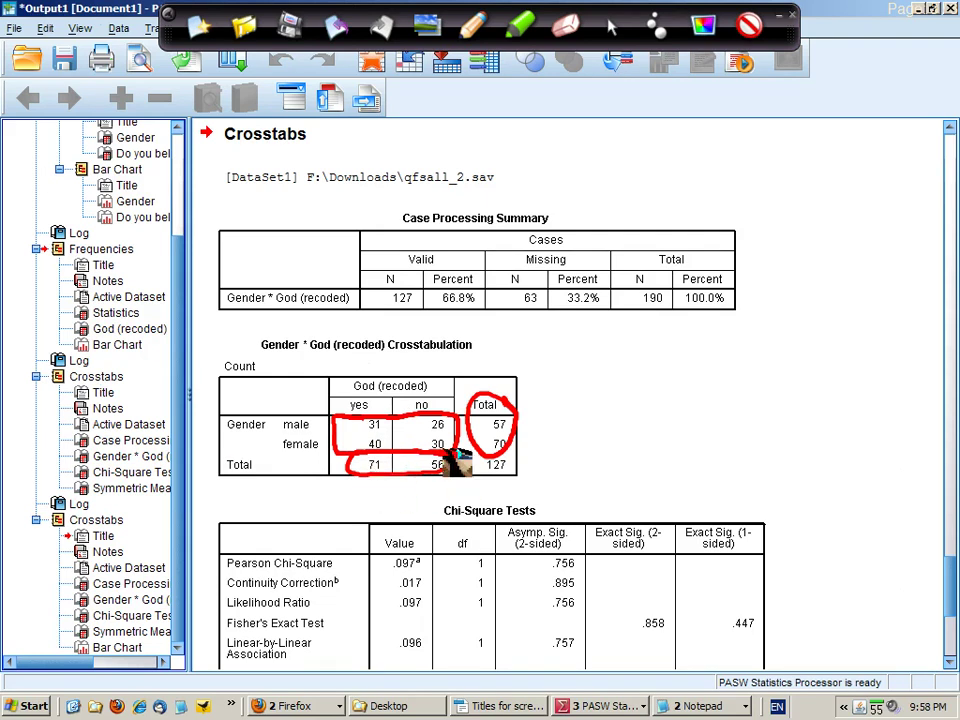
pyautogui.moveTo(484, 463)
pyautogui.mouseDown()
pyautogui.moveTo(527, 477)
pyautogui.moveTo(518, 447)
pyautogui.mouseUp()
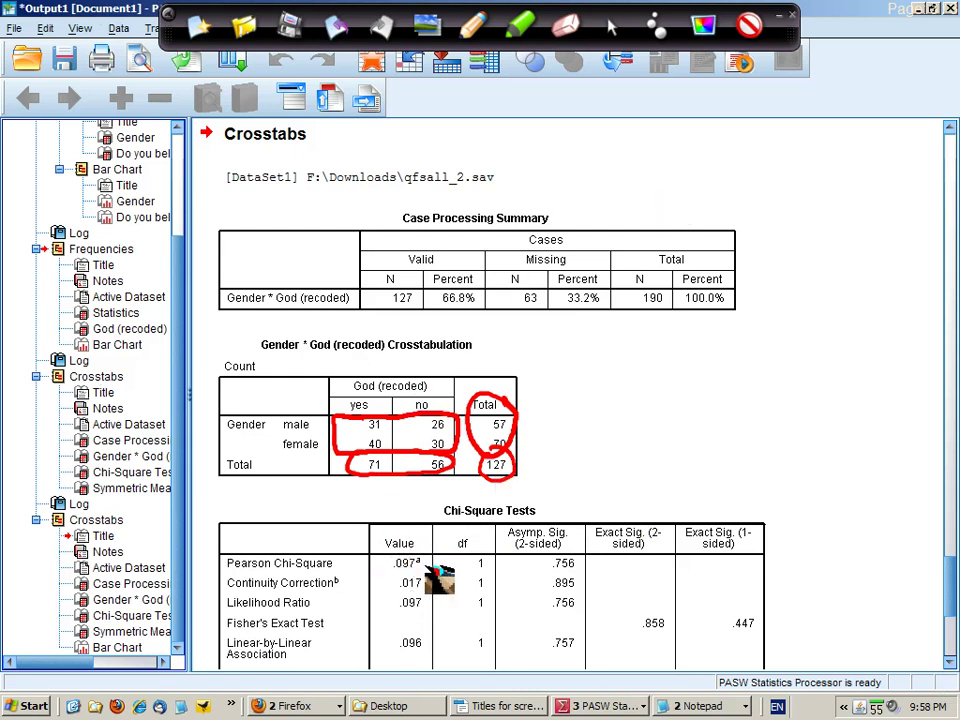
pyautogui.click(160, 22)
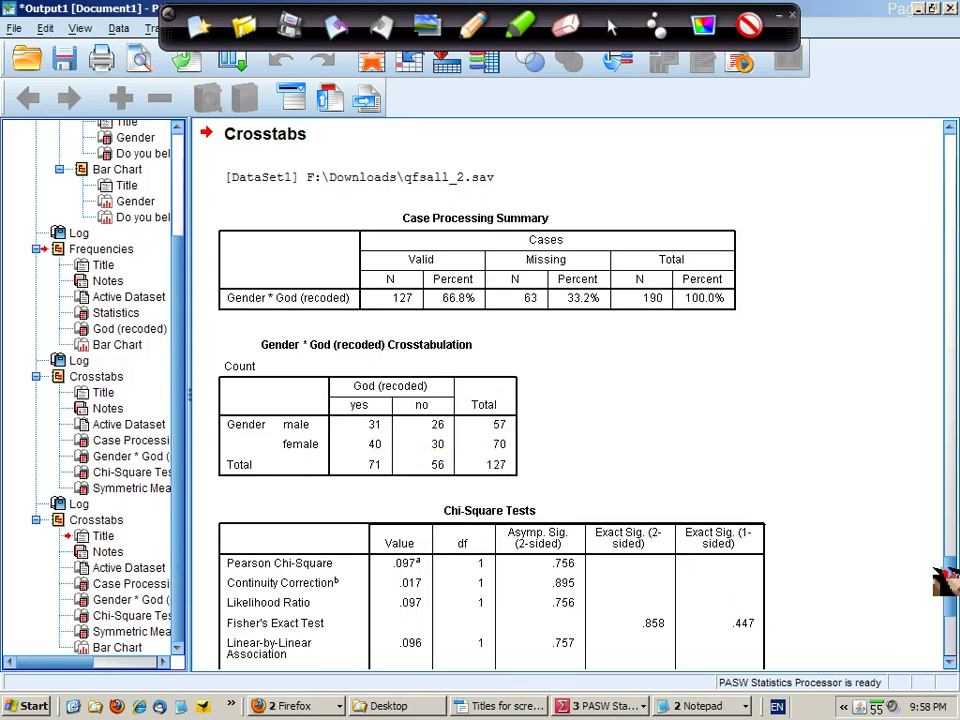
# Return to the mouse pointer and scroll to the Phi values and clustered bar chart
pyautogui.click(612, 28)
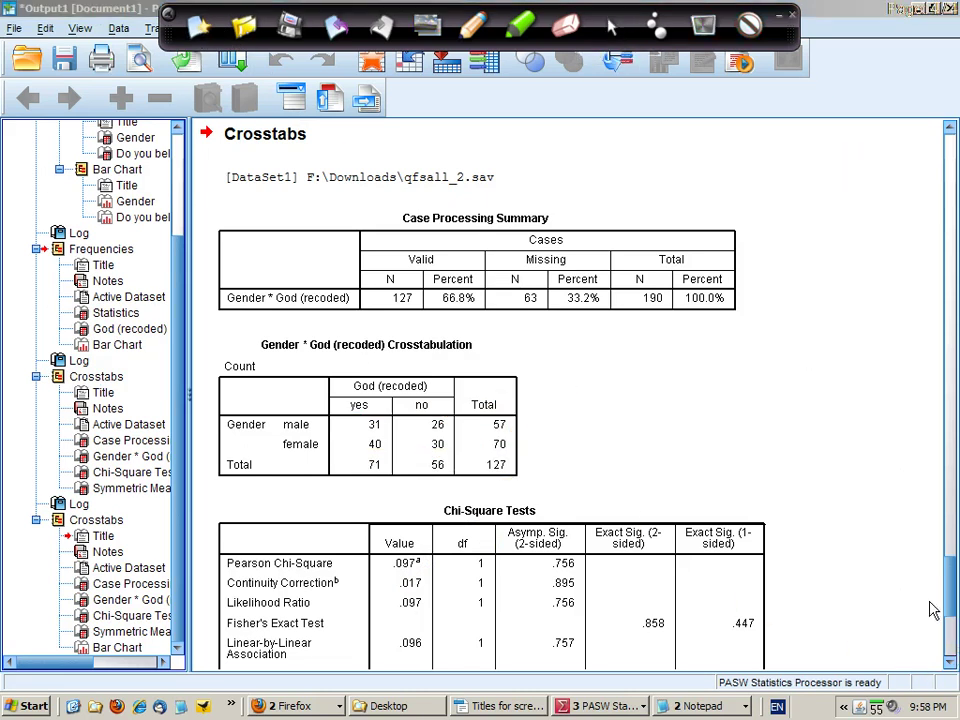
pyautogui.moveTo(955, 598); pyautogui.dragTo(950, 632)
pyautogui.scroll(2, 950, 632)
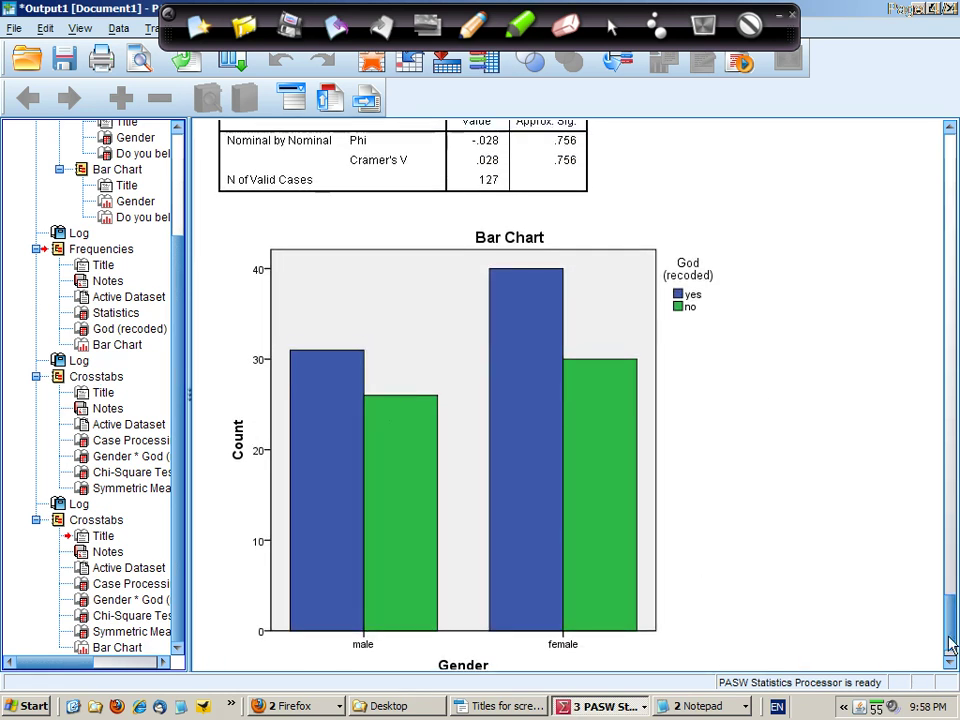
# Draw red pen lines tracing the yes-to-no drop for the male and female bars
pyautogui.scroll(-5, 953, 640)
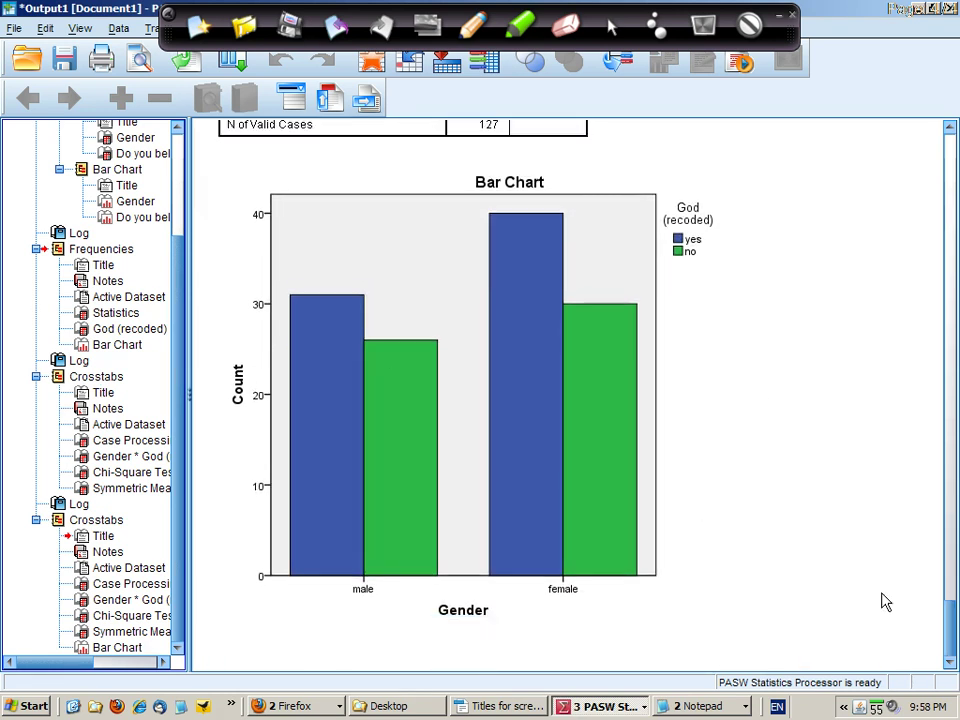
pyautogui.click(476, 36)
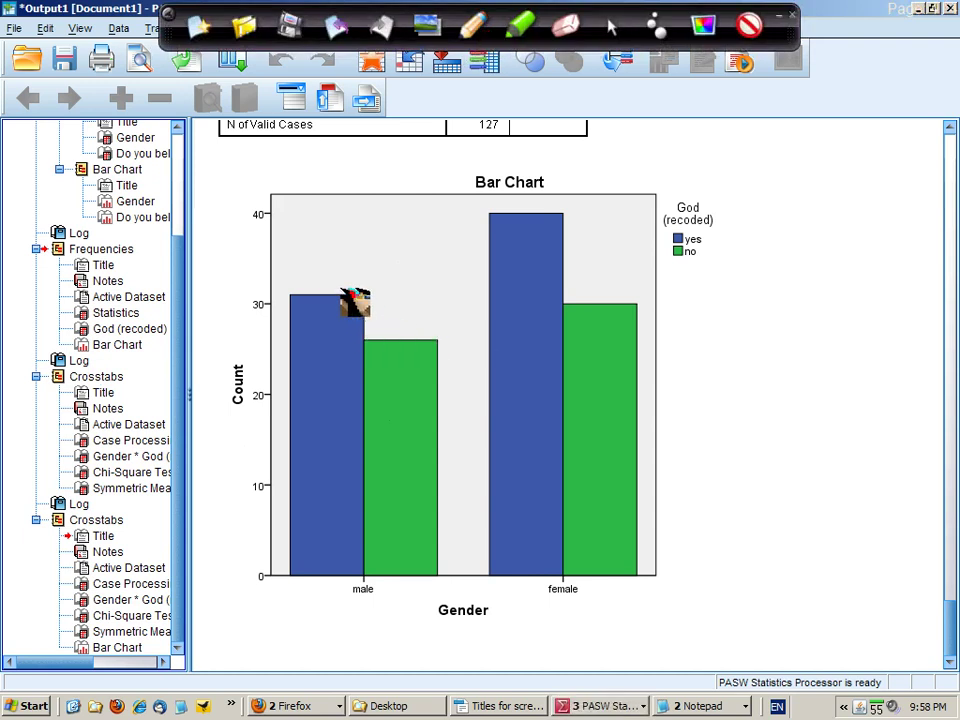
pyautogui.moveTo(322, 291); pyautogui.dragTo(408, 343)
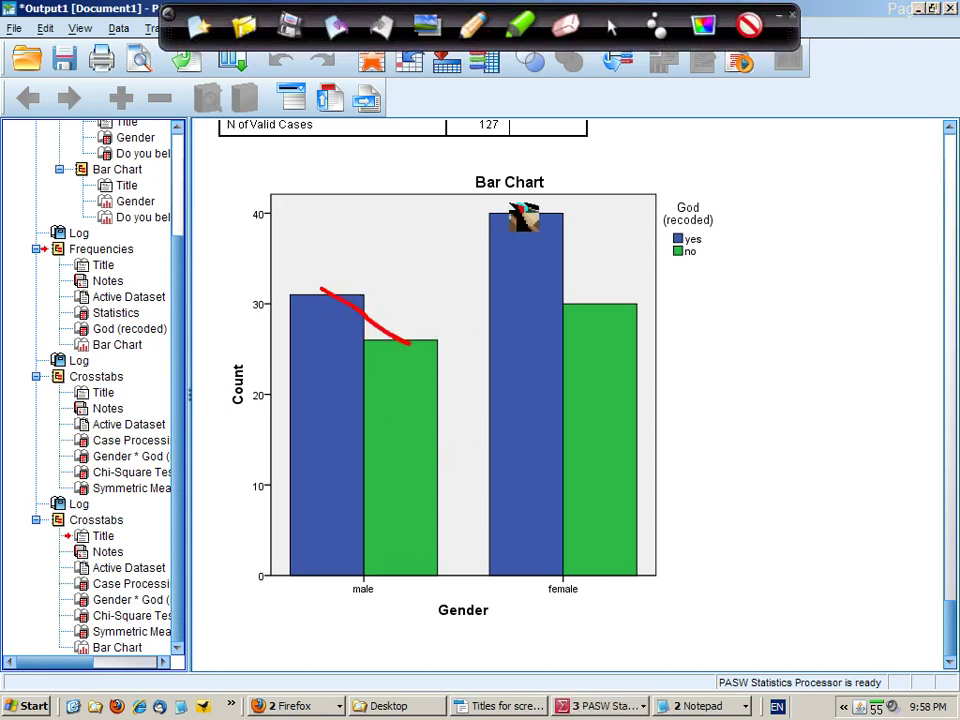
pyautogui.moveTo(510, 200); pyautogui.dragTo(612, 330)
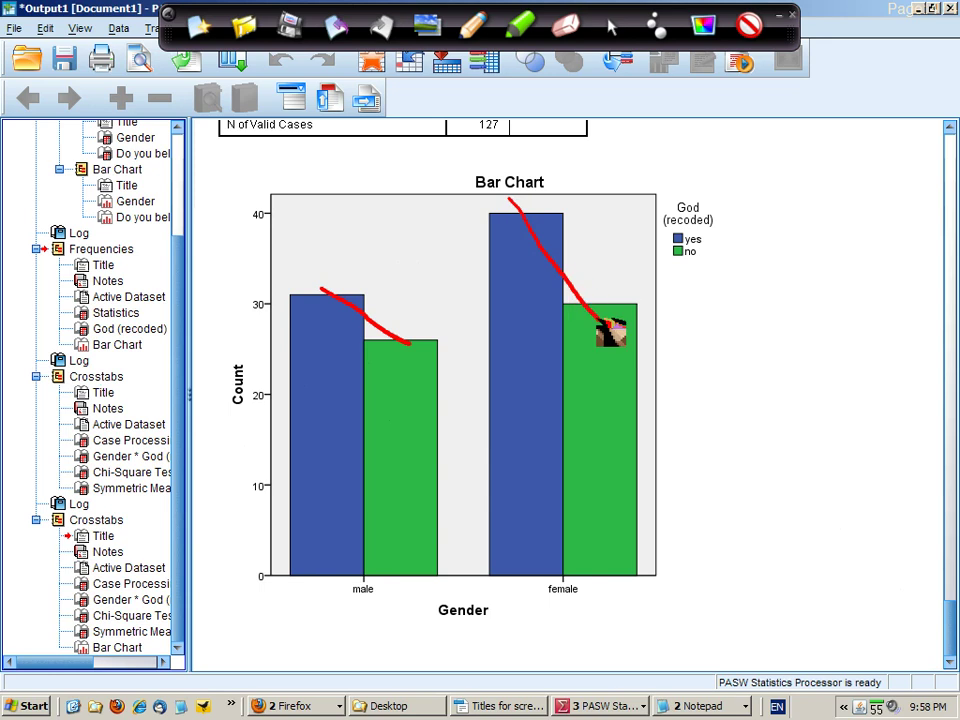
pyautogui.click(614, 32)
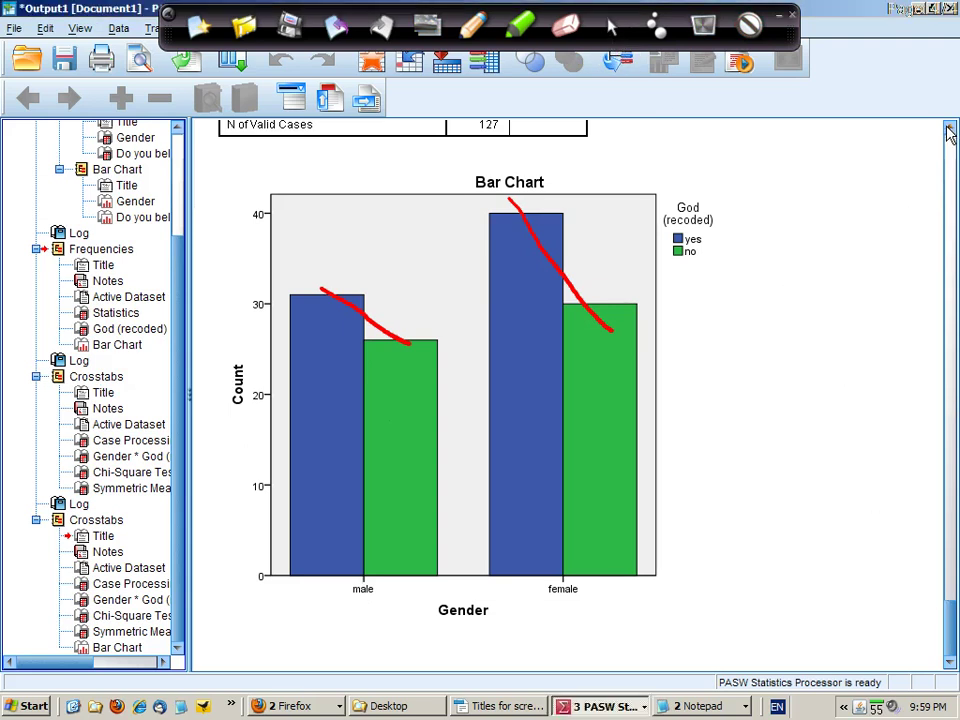
# Wipe the chart ink and scroll to show the crosstab and full Chi-Square Tests table
pyautogui.scroll(5, 951, 130)
pyautogui.scroll(10, 946, 140)
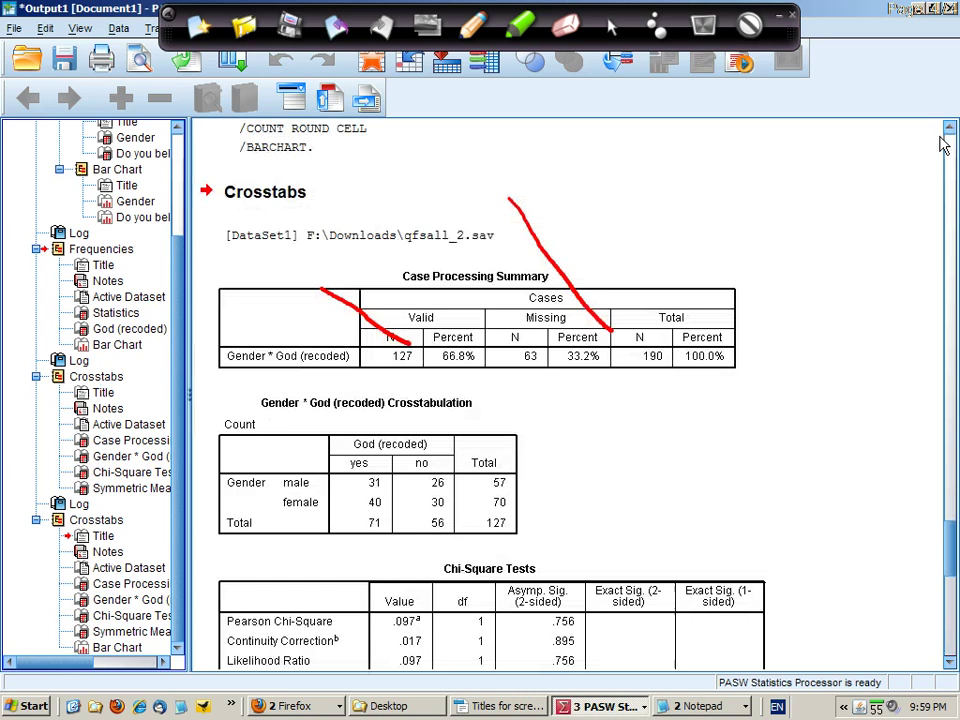
pyautogui.click(206, 32)
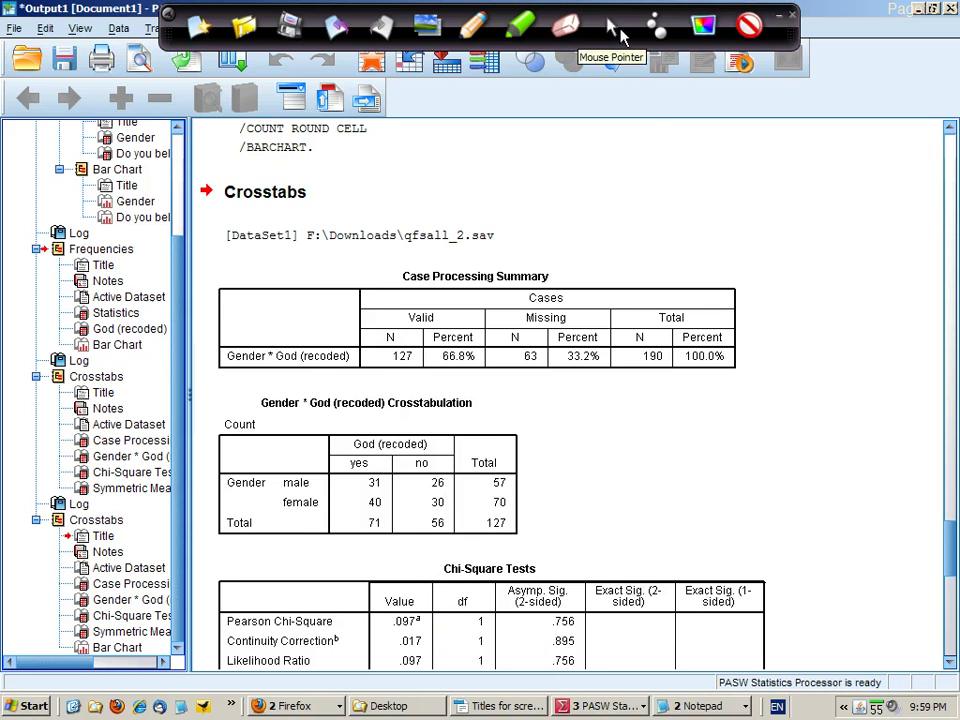
pyautogui.click(617, 30)
pyautogui.scroll(-3, 953, 665)
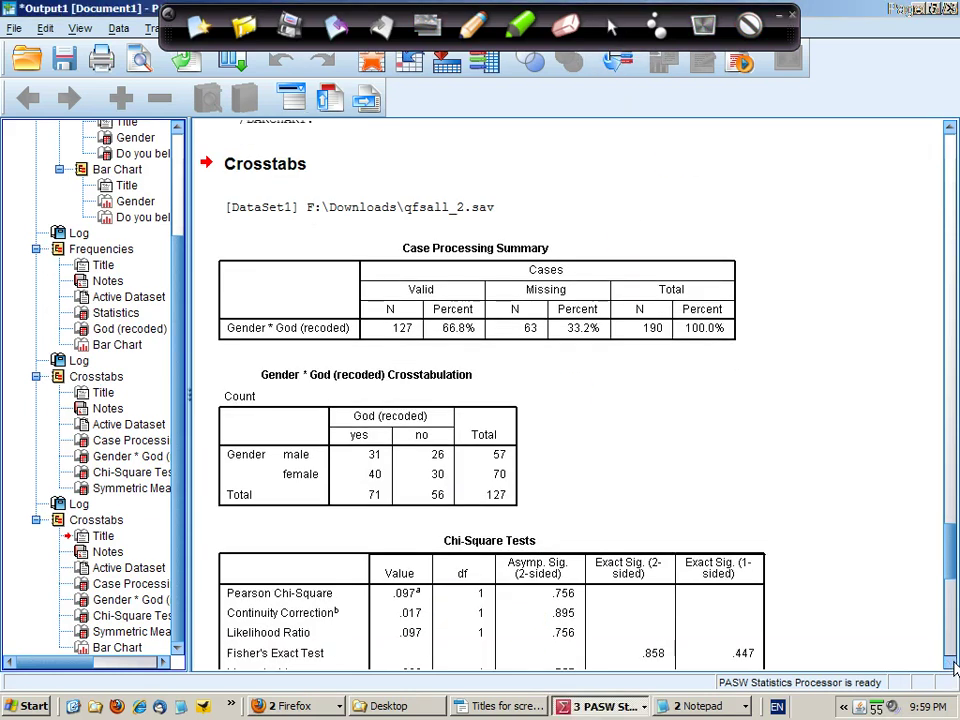
pyautogui.click(593, 475)
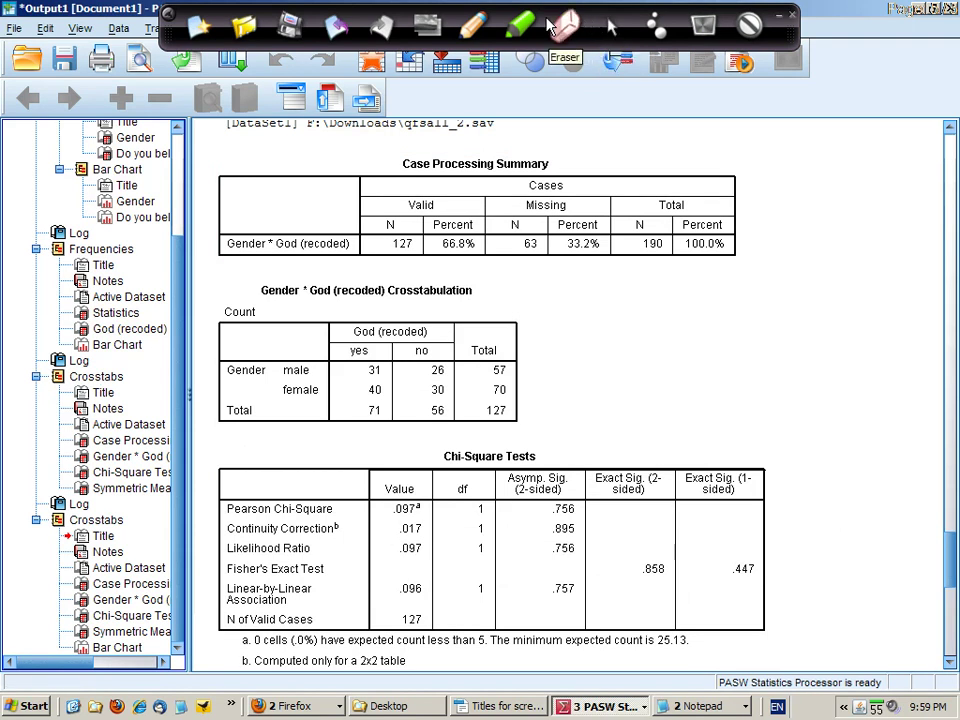
pyautogui.click(482, 27)
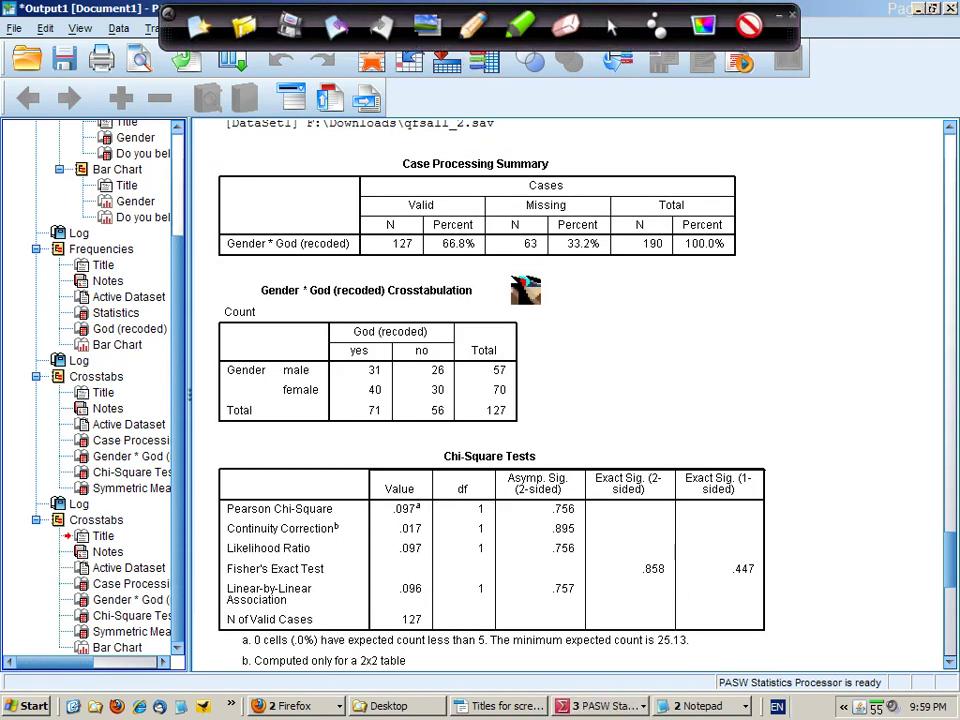
# Handwrite χ²(1, 127) beside the crosstab and circle df 1 and N 127
pyautogui.moveTo(527, 289)
pyautogui.mouseDown()
pyautogui.moveTo(548, 262)
pyautogui.moveTo(550, 290)
pyautogui.moveTo(558, 280)
pyautogui.moveTo(577, 336)
pyautogui.mouseUp()
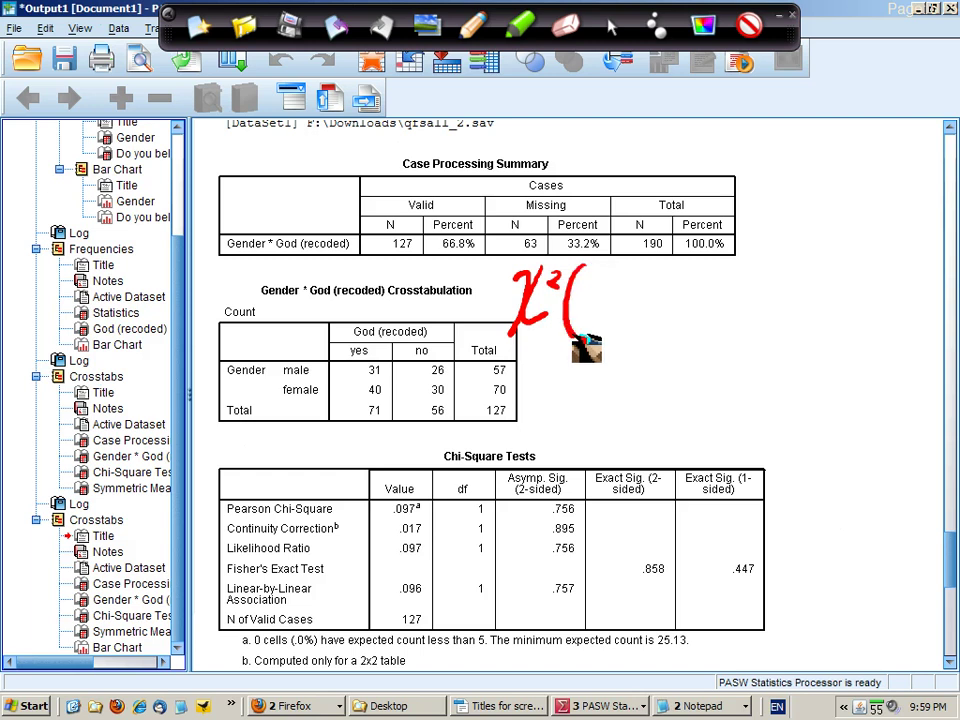
pyautogui.moveTo(595, 290)
pyautogui.mouseDown()
pyautogui.moveTo(592, 333)
pyautogui.moveTo(607, 348)
pyautogui.mouseUp()
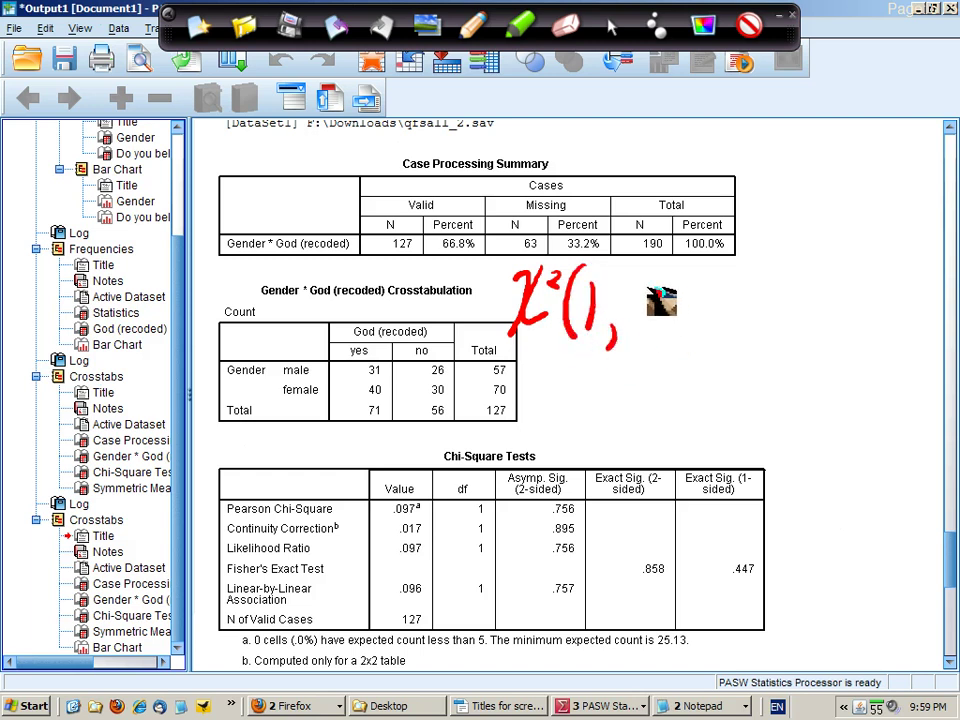
pyautogui.moveTo(640, 290)
pyautogui.mouseDown()
pyautogui.moveTo(640, 322)
pyautogui.moveTo(693, 322)
pyautogui.mouseUp()
pyautogui.moveTo(724, 268); pyautogui.dragTo(722, 340)
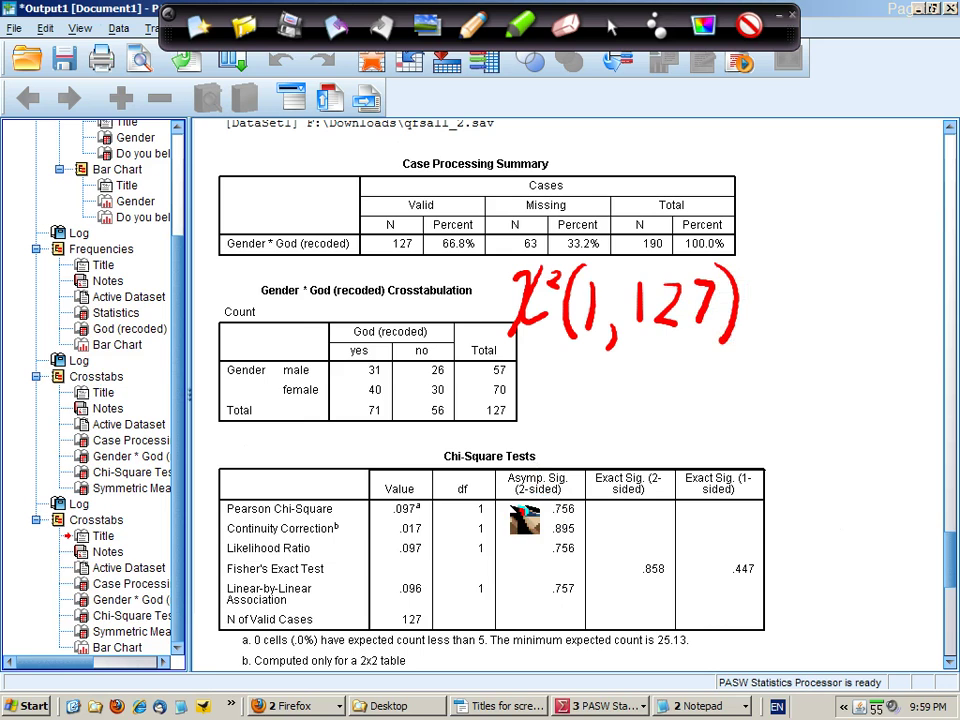
pyautogui.moveTo(492, 495)
pyautogui.mouseDown()
pyautogui.moveTo(470, 500)
pyautogui.moveTo(494, 494)
pyautogui.mouseUp()
pyautogui.moveTo(412, 601)
pyautogui.mouseDown()
pyautogui.moveTo(434, 620)
pyautogui.moveTo(420, 594)
pyautogui.mouseUp()
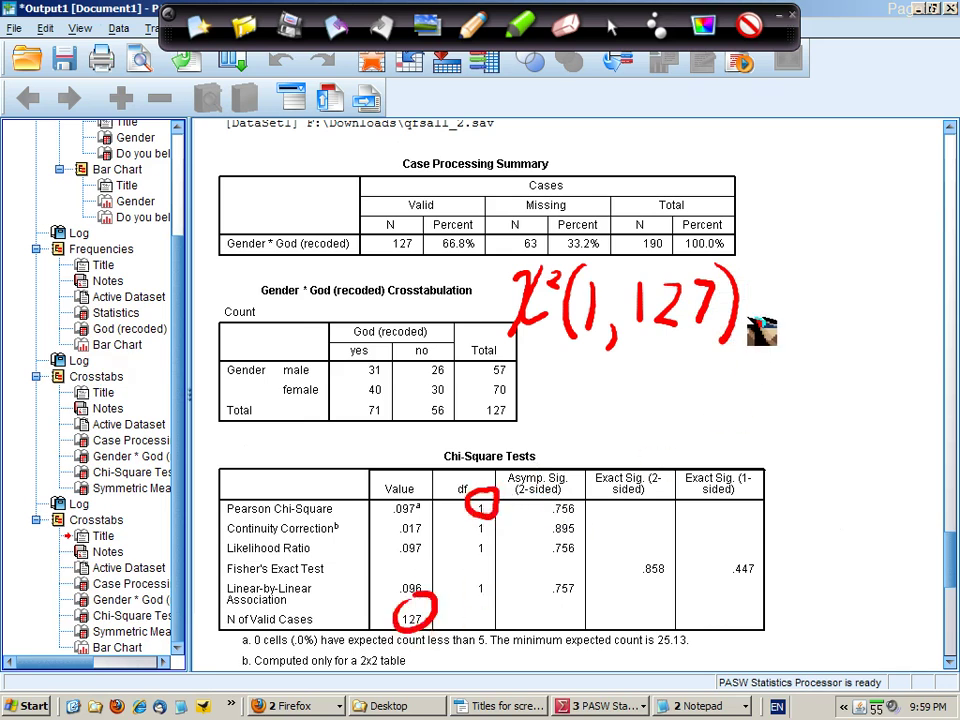
# Add '= .10' to the report, circle the .097 Pearson chi-square, and write a 3 top right
pyautogui.moveTo(757, 298); pyautogui.dragTo(785, 297)
pyautogui.moveTo(757, 311); pyautogui.dragTo(785, 310)
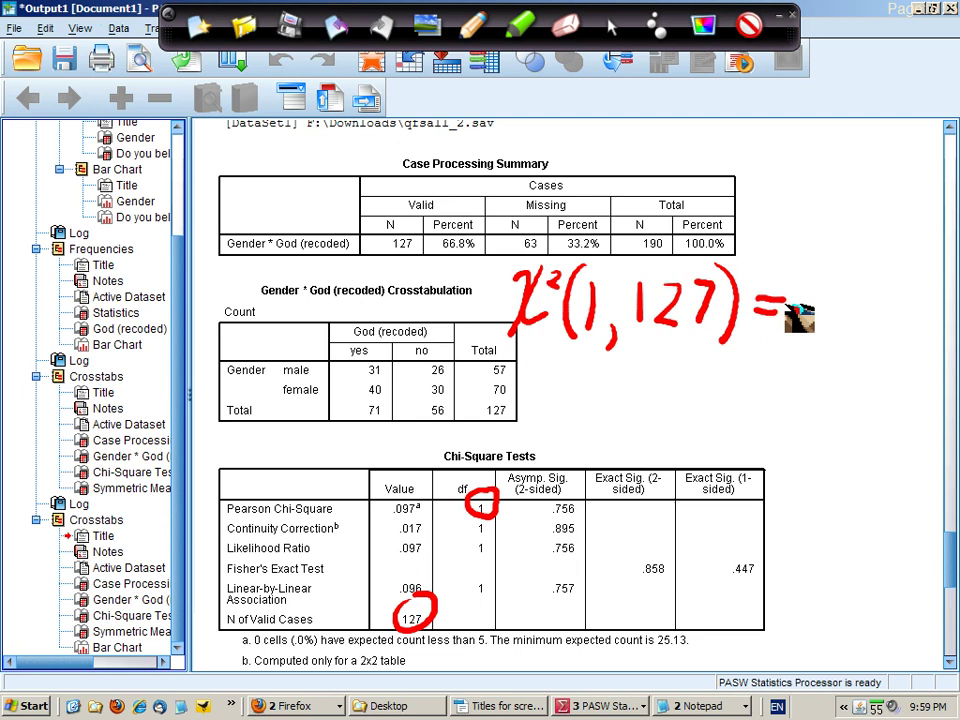
pyautogui.moveTo(402, 496)
pyautogui.mouseDown()
pyautogui.moveTo(392, 518)
pyautogui.moveTo(414, 495)
pyautogui.mouseUp()
pyautogui.click(810, 305)
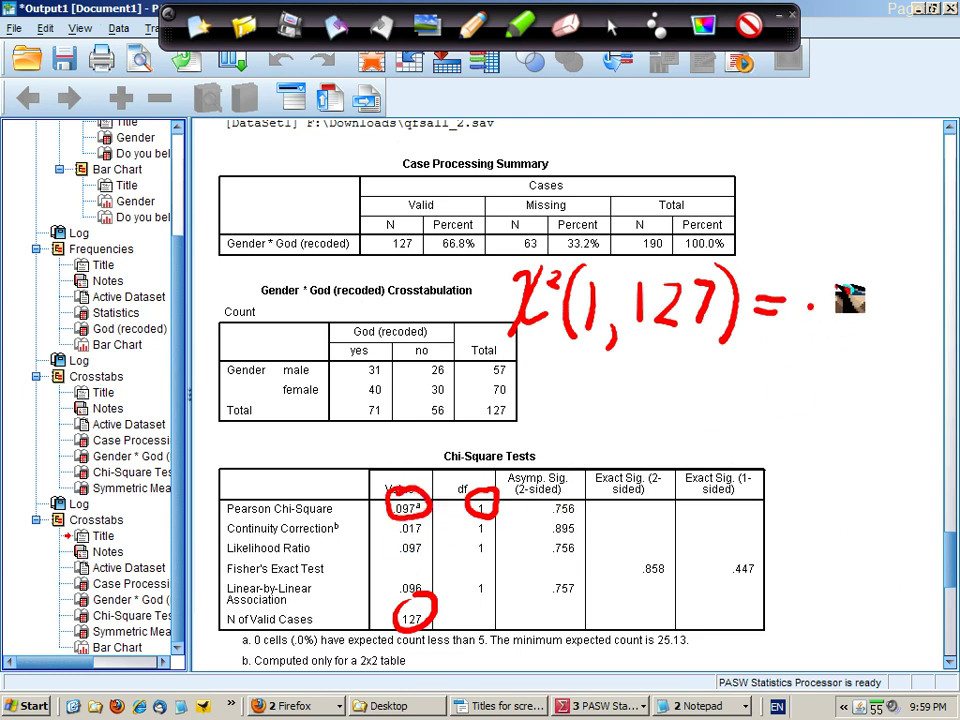
pyautogui.moveTo(831, 287); pyautogui.dragTo(831, 322)
pyautogui.moveTo(878, 290)
pyautogui.mouseDown()
pyautogui.moveTo(858, 322)
pyautogui.moveTo(878, 292)
pyautogui.mouseUp()
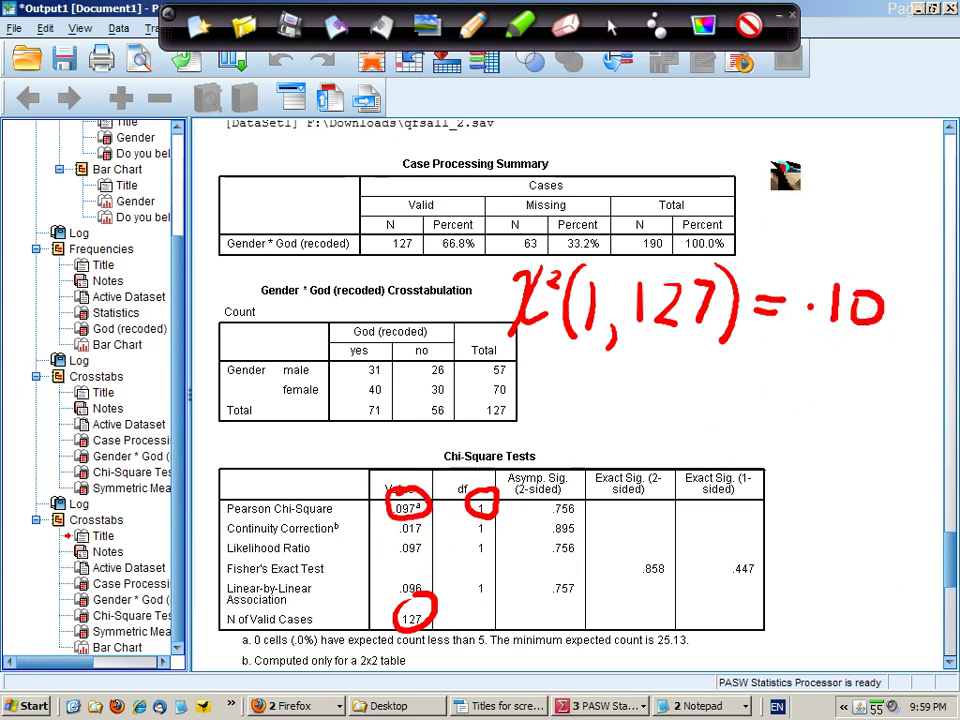
pyautogui.moveTo(752, 140)
pyautogui.mouseDown()
pyautogui.moveTo(764, 156)
pyautogui.moveTo(750, 173)
pyautogui.mouseUp()
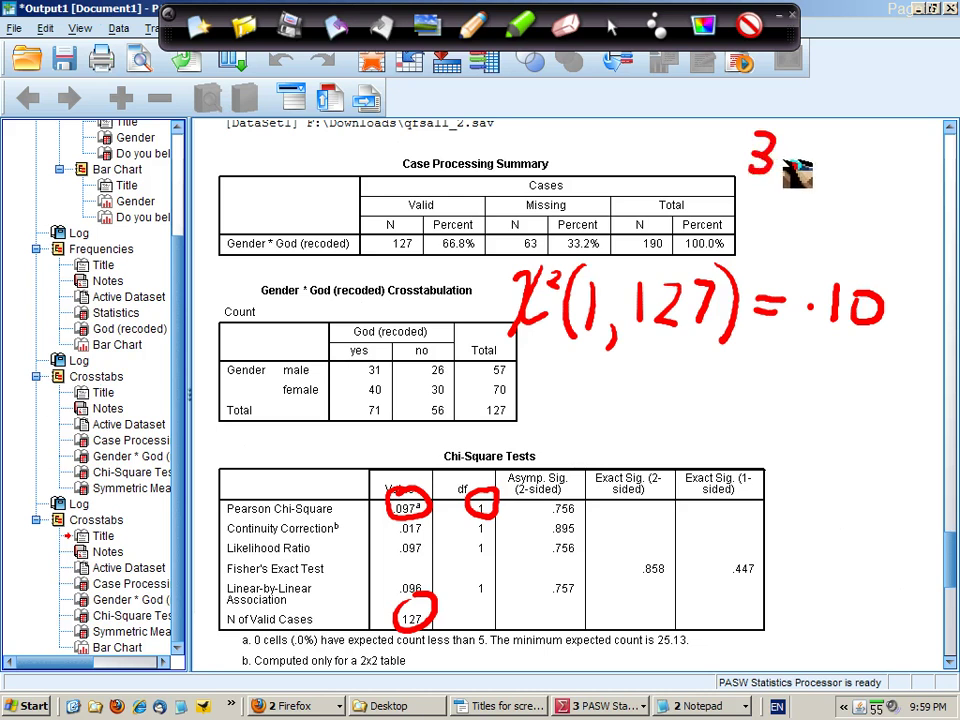
# Complete and underline 3·8, and add a comma after .10
pyautogui.click(787, 156)
pyautogui.moveTo(832, 142)
pyautogui.mouseDown()
pyautogui.moveTo(810, 168)
pyautogui.moveTo(833, 146)
pyautogui.mouseUp()
pyautogui.moveTo(752, 203); pyautogui.dragTo(827, 208)
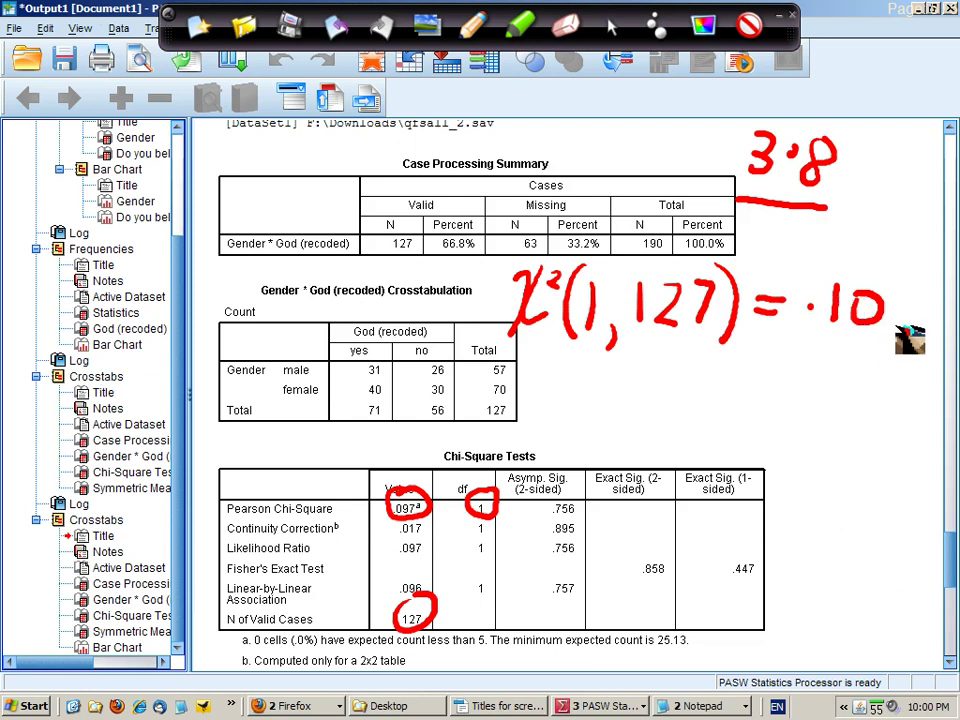
pyautogui.moveTo(897, 325); pyautogui.dragTo(890, 343)
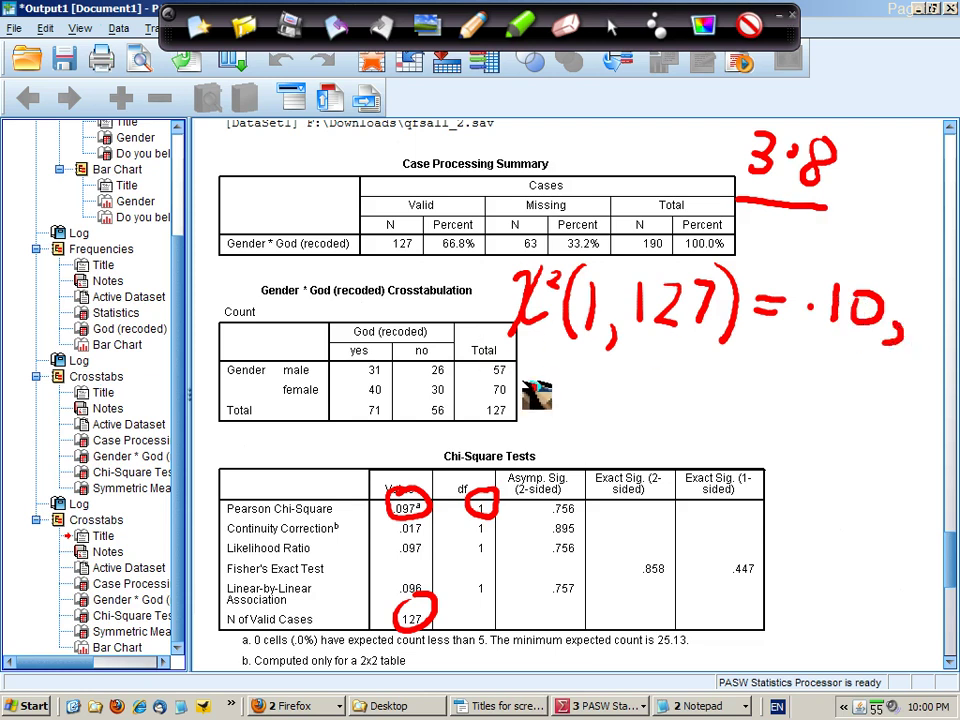
# Write p = .76, circle the .756 significance, and begin writing p > .05
pyautogui.moveTo(541, 380); pyautogui.dragTo(529, 430)
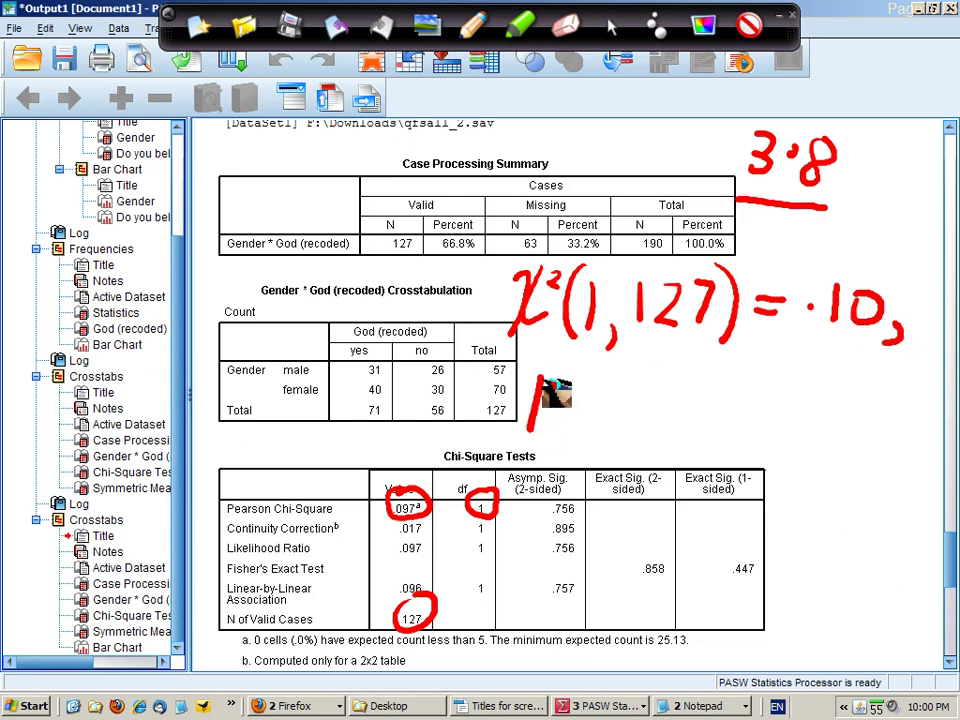
pyautogui.moveTo(543, 381); pyautogui.dragTo(540, 405)
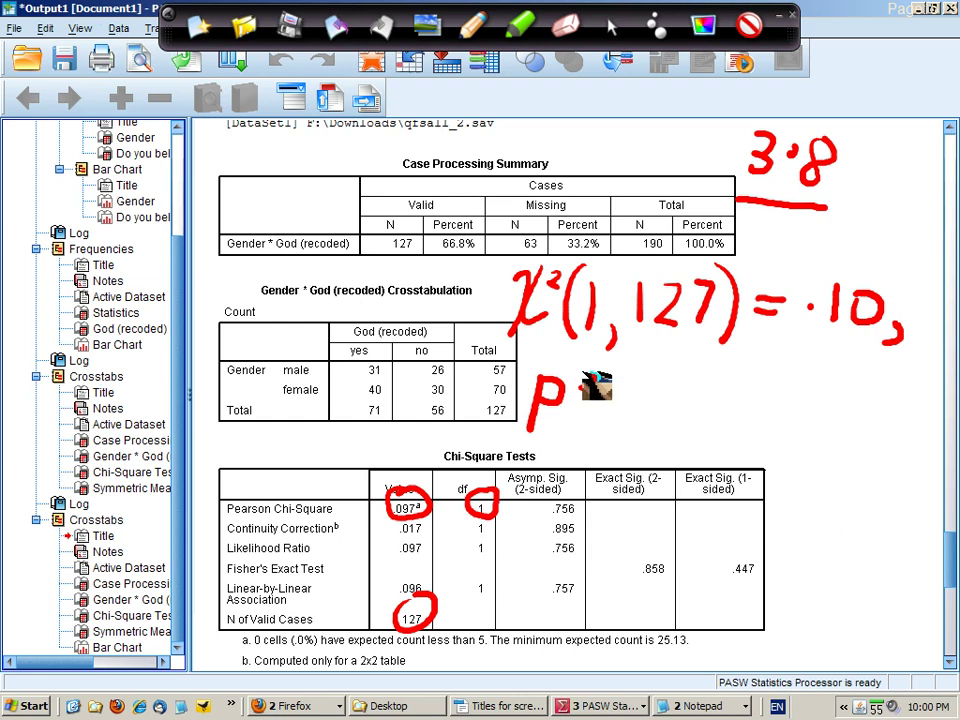
pyautogui.moveTo(584, 377); pyautogui.dragTo(609, 375)
pyautogui.moveTo(560, 487)
pyautogui.mouseDown()
pyautogui.moveTo(540, 508)
pyautogui.moveTo(556, 484)
pyautogui.mouseUp()
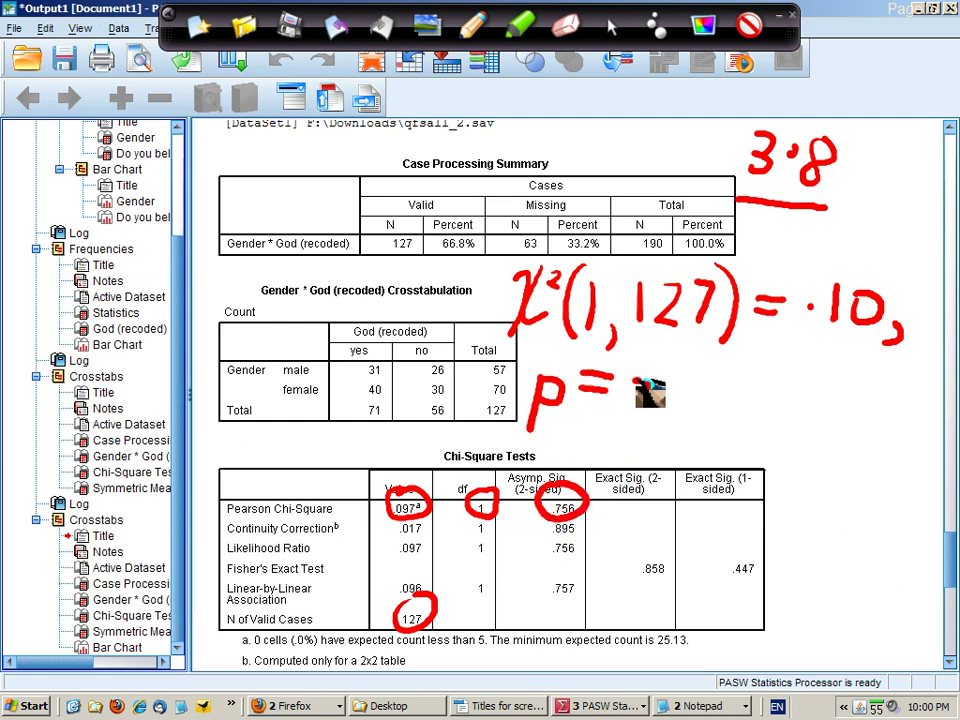
pyautogui.moveTo(650, 368); pyautogui.dragTo(660, 400)
pyautogui.moveTo(688, 362); pyautogui.dragTo(682, 392)
pyautogui.moveTo(706, 366)
pyautogui.mouseDown()
pyautogui.moveTo(700, 398)
pyautogui.moveTo(685, 385)
pyautogui.mouseUp()
pyautogui.moveTo(553, 432)
pyautogui.mouseDown()
pyautogui.moveTo(553, 468)
pyautogui.moveTo(584, 462)
pyautogui.moveTo(572, 452)
pyautogui.moveTo(716, 428)
pyautogui.mouseUp()
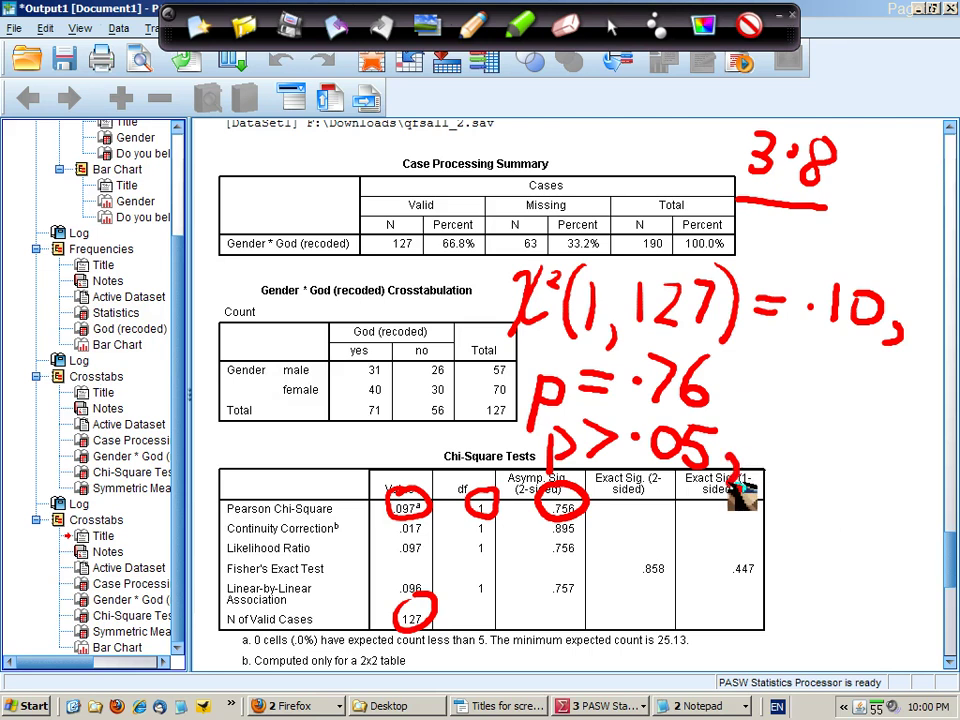
# Write φ = in red ink after p > .05 in the report
pyautogui.moveTo(770, 385)
pyautogui.mouseDown()
pyautogui.moveTo(797, 392)
pyautogui.moveTo(793, 385)
pyautogui.moveTo(768, 412)
pyautogui.moveTo(760, 478)
pyautogui.mouseUp()
pyautogui.moveTo(801, 431); pyautogui.dragTo(825, 430)
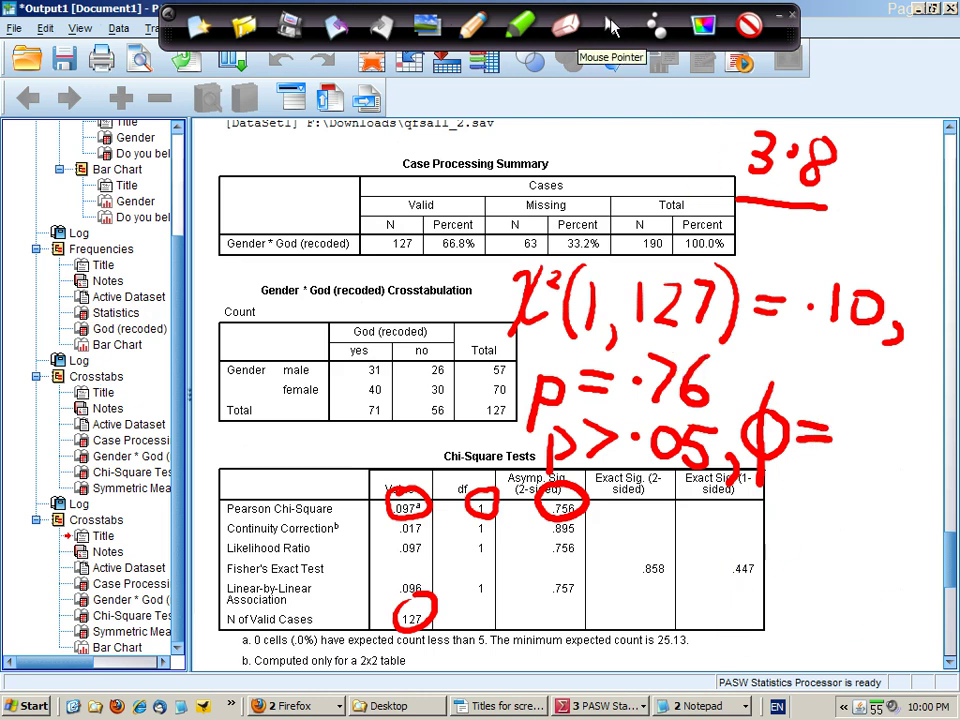
pyautogui.click(609, 27)
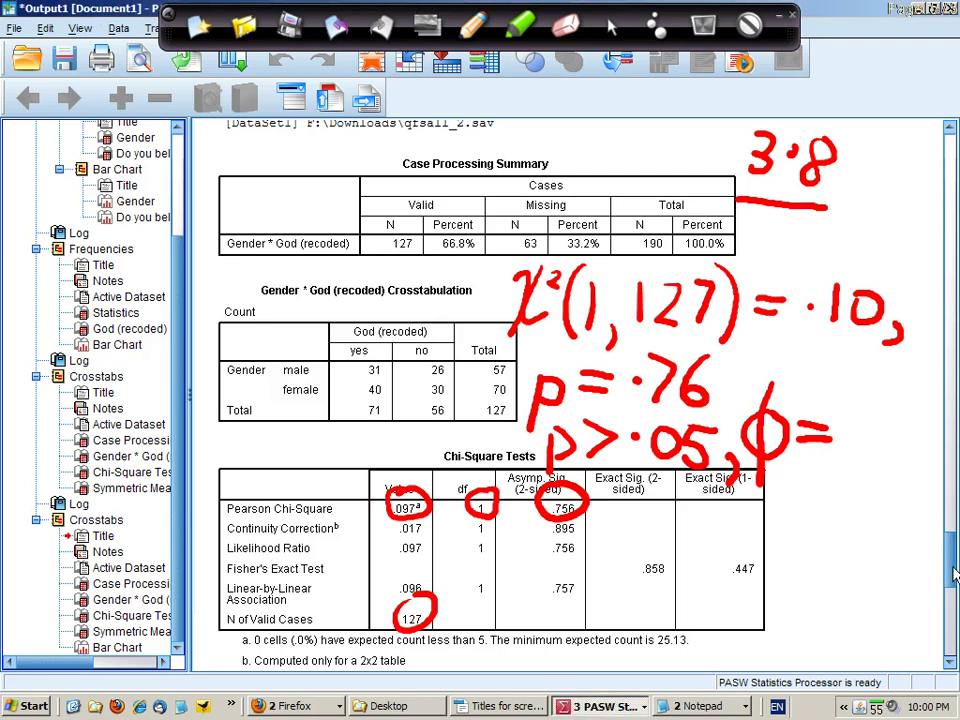
# Circle the Phi value -.028 in the Symmetric Measures table with the pen
pyautogui.moveTo(948, 572); pyautogui.dragTo(951, 597)
pyautogui.scroll(1, 950, 597)
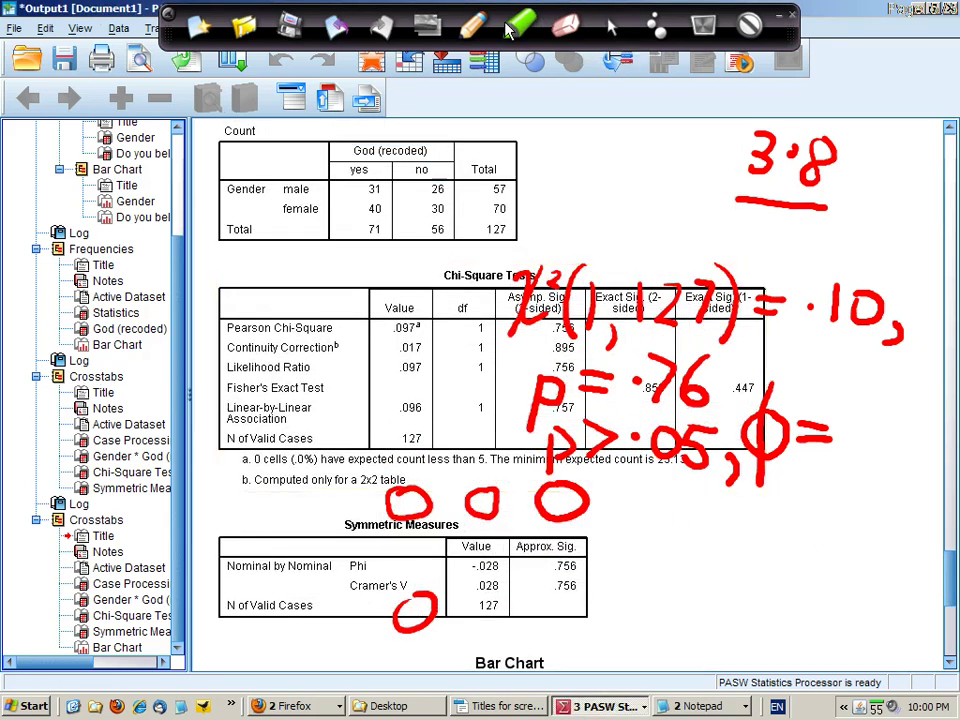
pyautogui.click(382, 25)
pyautogui.click(470, 25)
pyautogui.moveTo(410, 490); pyautogui.dragTo(560, 500)
pyautogui.moveTo(488, 566)
pyautogui.mouseDown()
pyautogui.moveTo(415, 610)
pyautogui.moveTo(497, 563)
pyautogui.mouseUp()
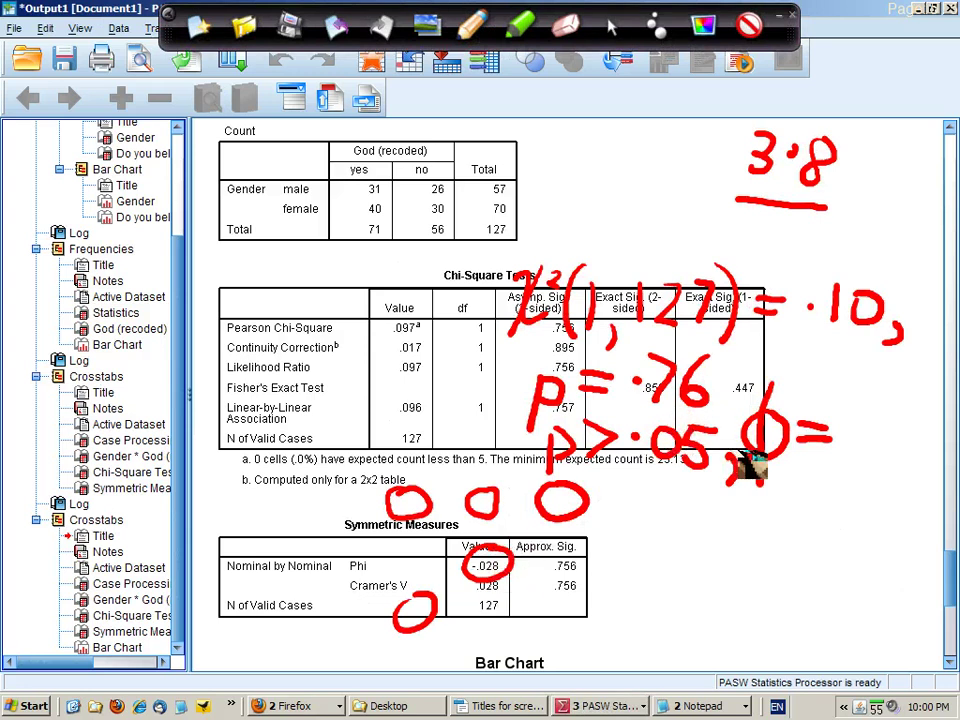